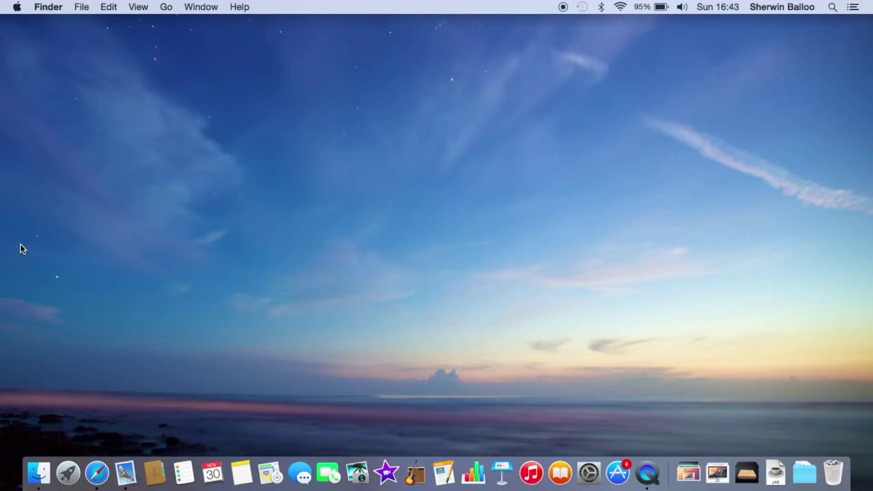
# Try the Yosemite, Earth and Moon, Wave and Galaxy wallpapers, then return to Sky
pyautogui.rightClick(252, 85)
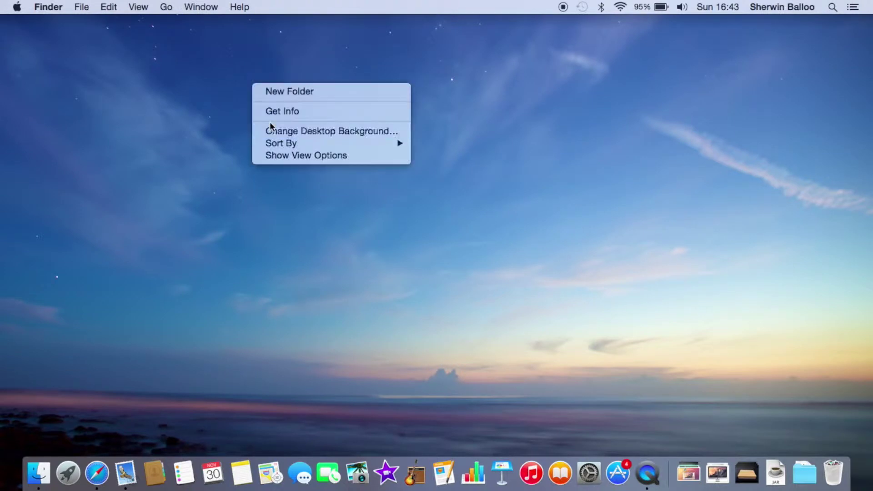
pyautogui.click(275, 127)
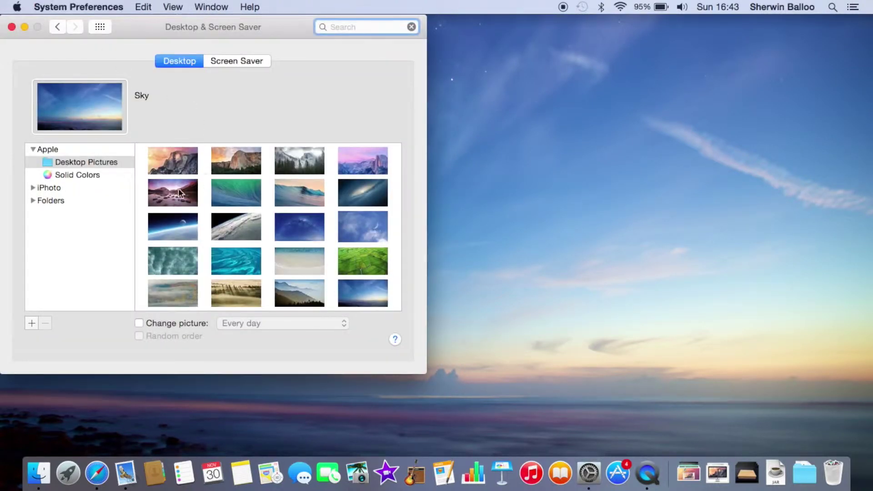
pyautogui.click(171, 155)
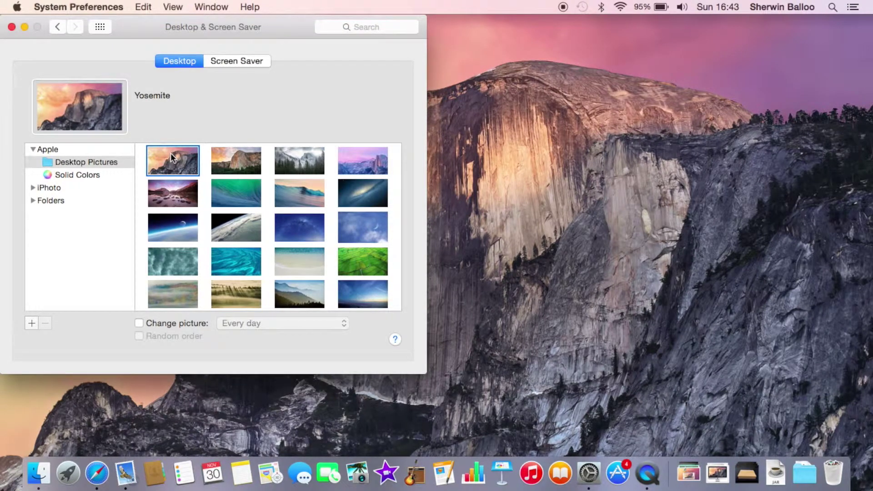
pyautogui.click(163, 237)
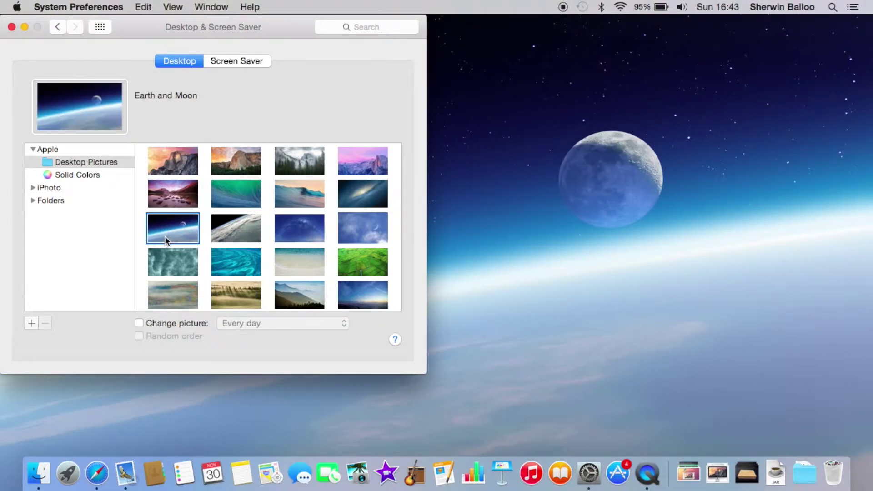
pyautogui.click(228, 196)
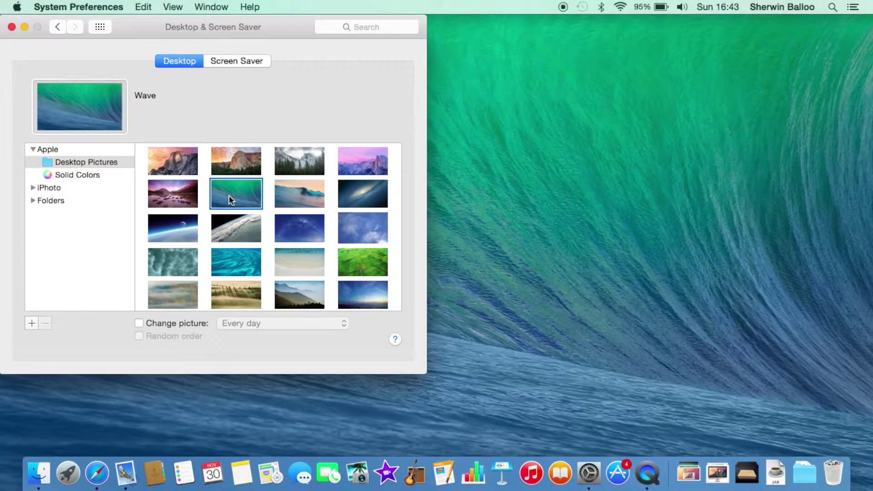
pyautogui.click(360, 187)
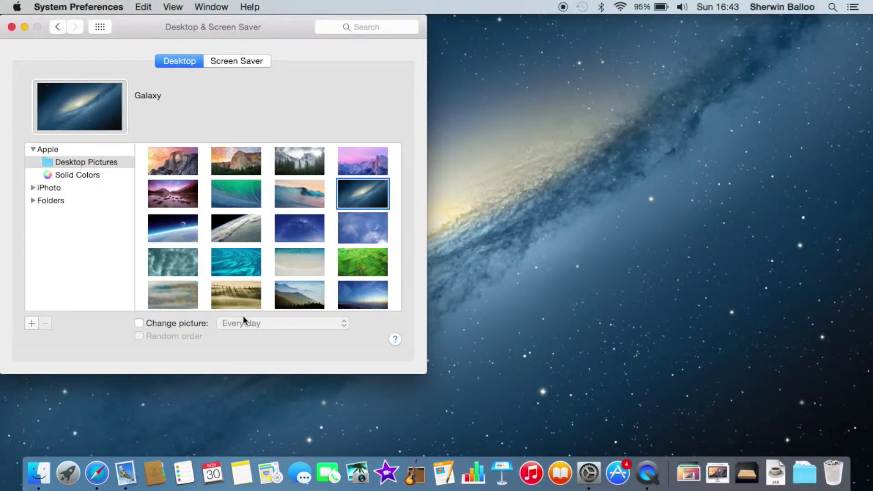
pyautogui.scroll(-2, 261, 255)
pyautogui.click(362, 266)
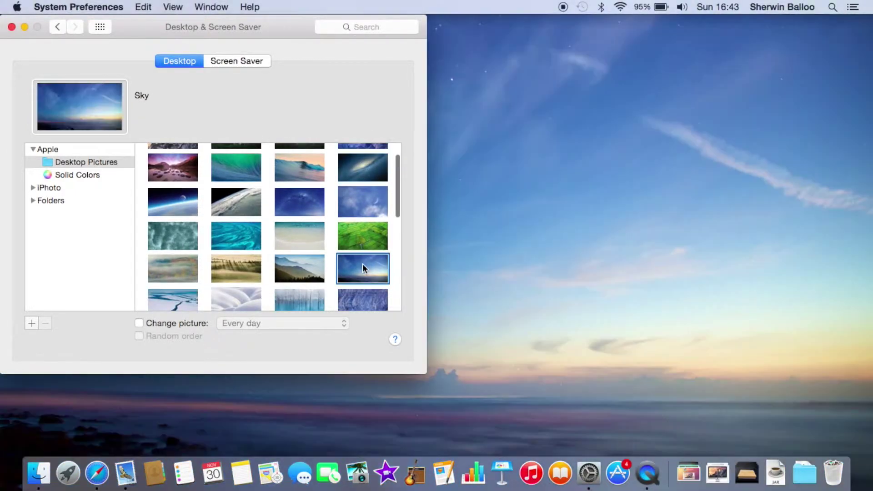
pyautogui.scroll(-10, 362, 264)
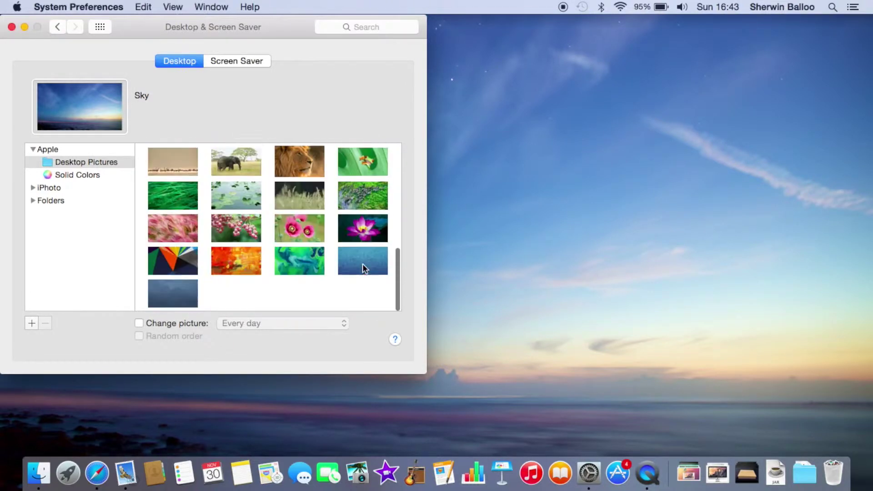
pyautogui.scroll(10, 362, 263)
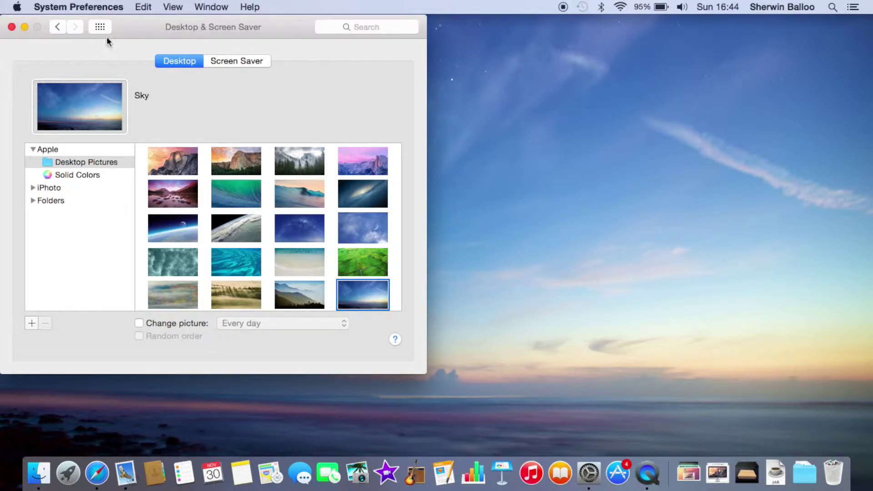
pyautogui.click(12, 27)
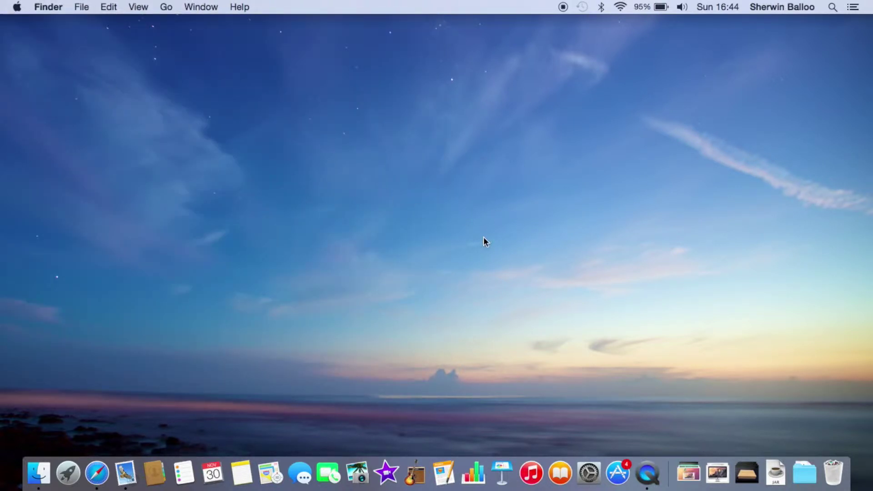
# Browse the Pages, Numbers and Keynote folders in an iCloud Drive Finder window, then close it
pyautogui.click(39, 473)
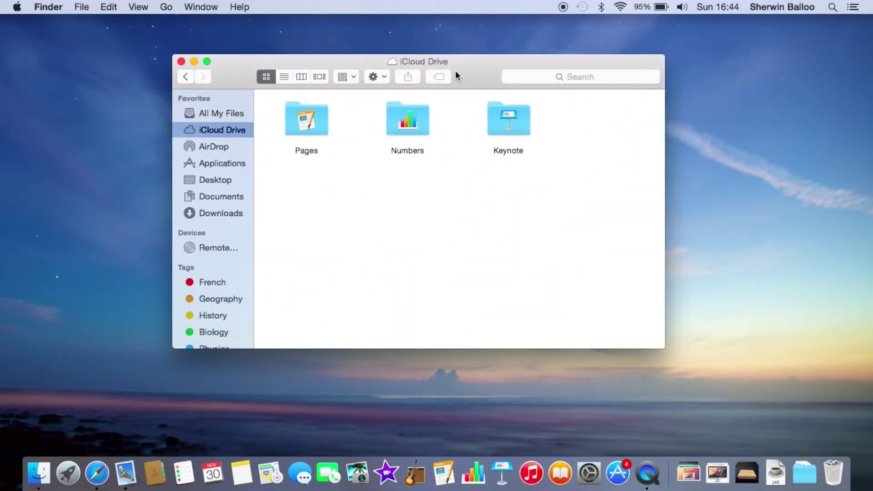
pyautogui.moveTo(454, 77); pyautogui.dragTo(457, 93)
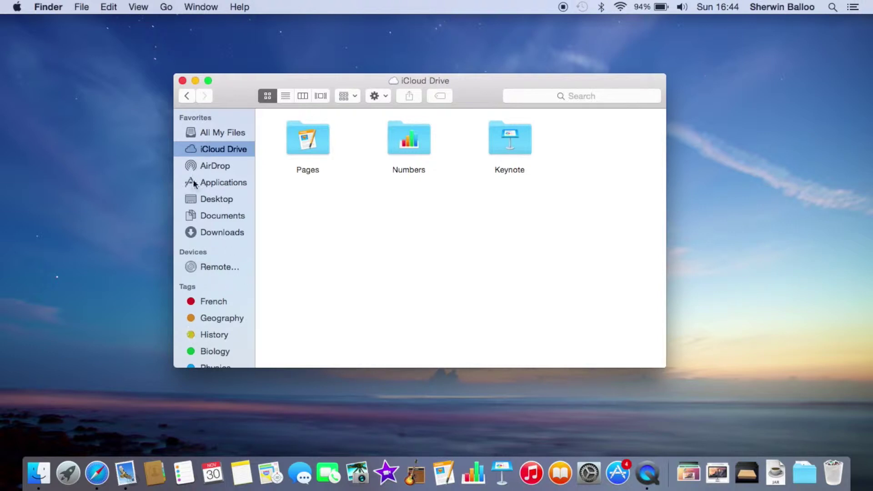
pyautogui.moveTo(242, 89); pyautogui.dragTo(263, 74)
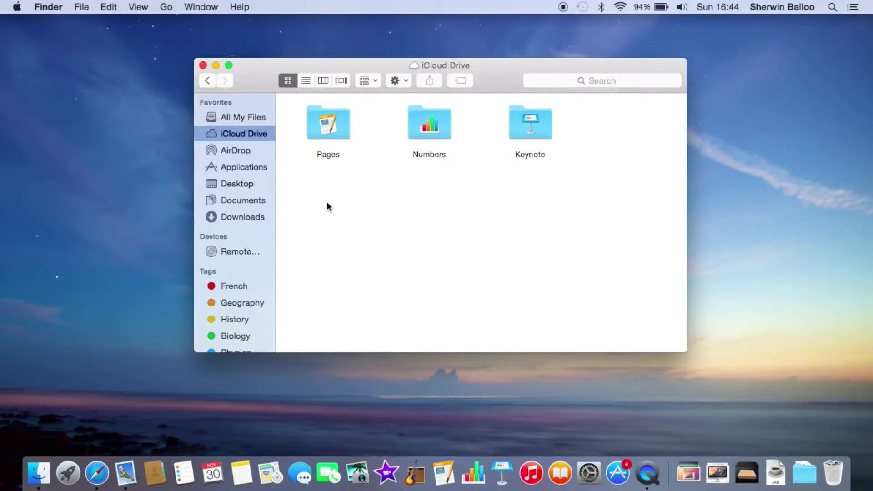
pyautogui.click(326, 122)
pyautogui.click(418, 130)
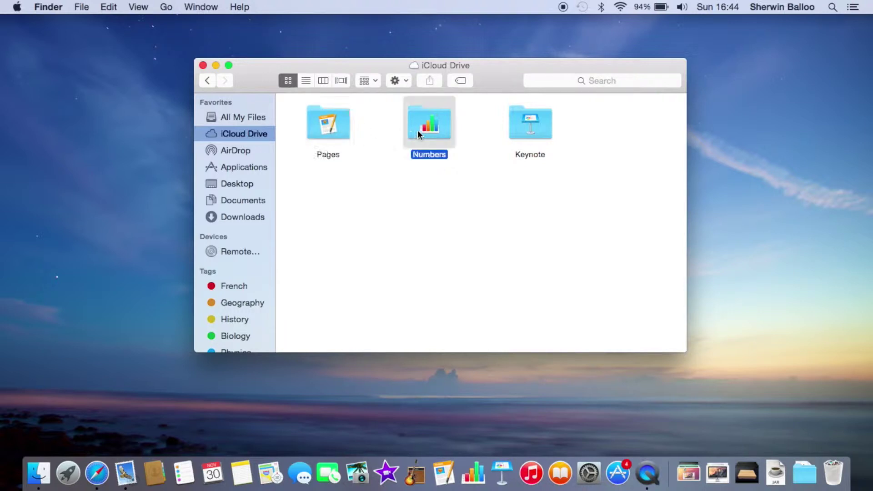
pyautogui.click(536, 127)
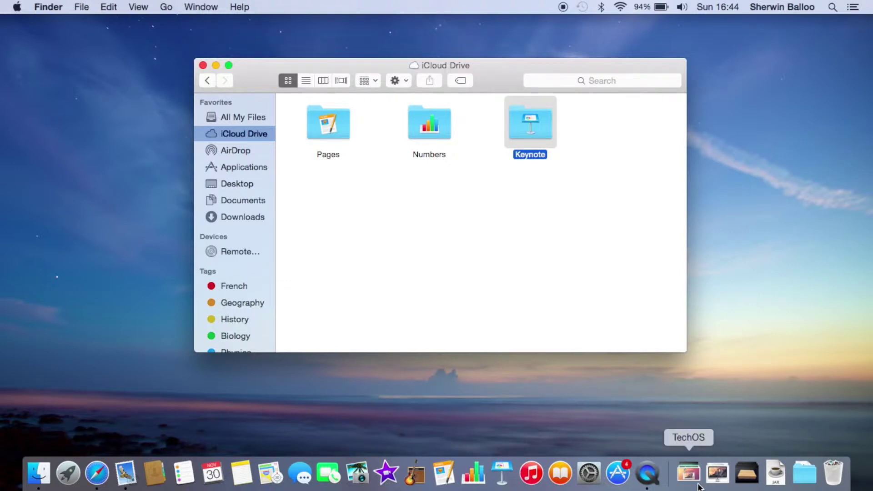
pyautogui.click(203, 66)
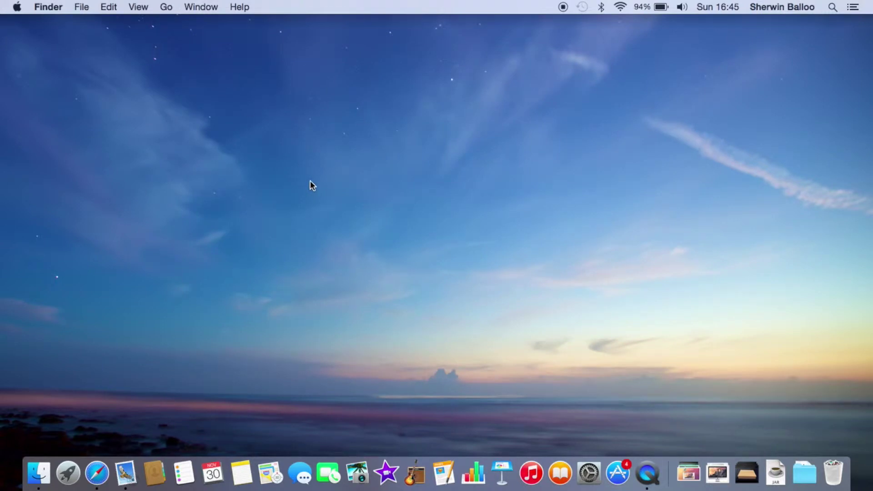
# Page through the full-screen app grid with F4, then return to the desktop
pyautogui.press('F4')
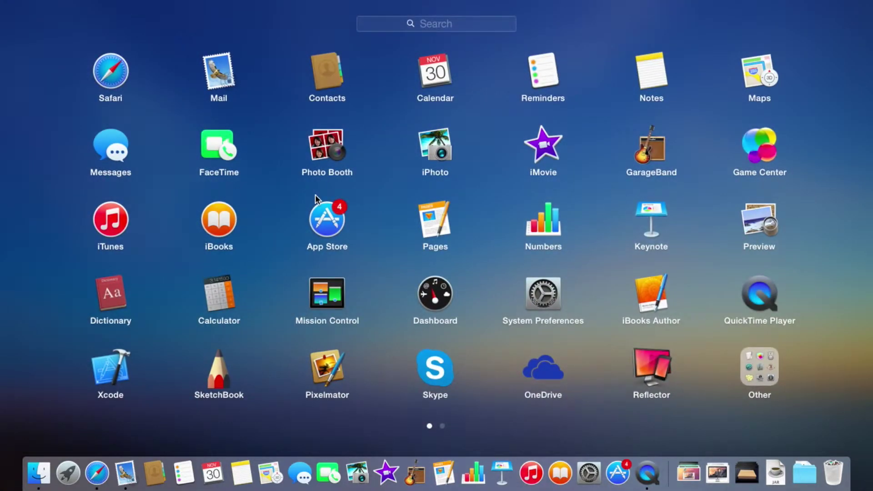
pyautogui.hscroll(1, 347, 176)
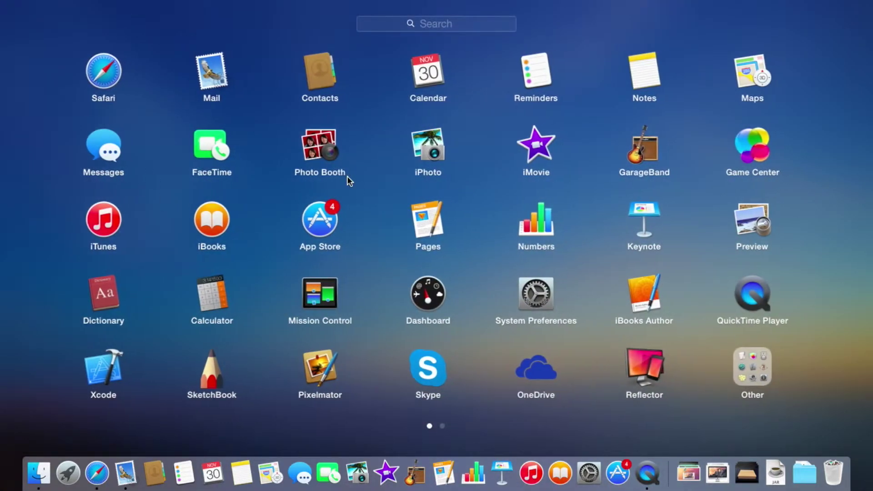
pyautogui.hscroll(3, 347, 176)
pyautogui.hscroll(-3, 347, 176)
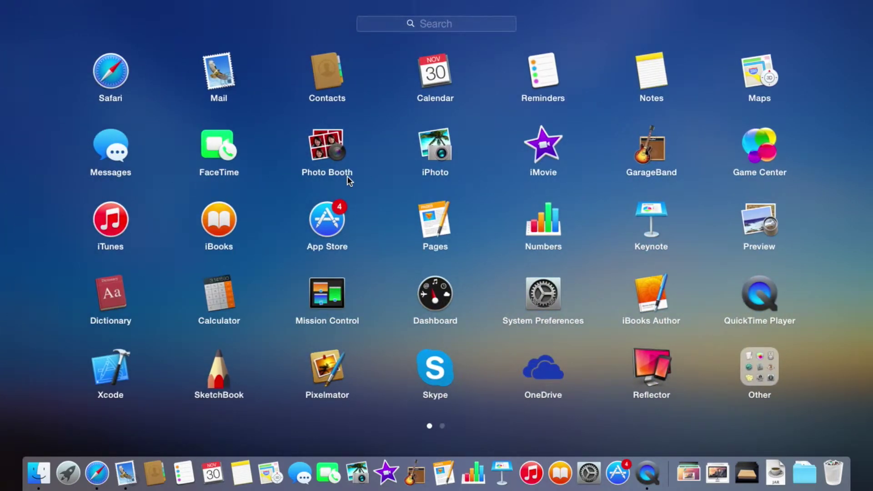
pyautogui.hscroll(3, 347, 176)
pyautogui.hscroll(-3, 347, 176)
pyautogui.click(54, 323)
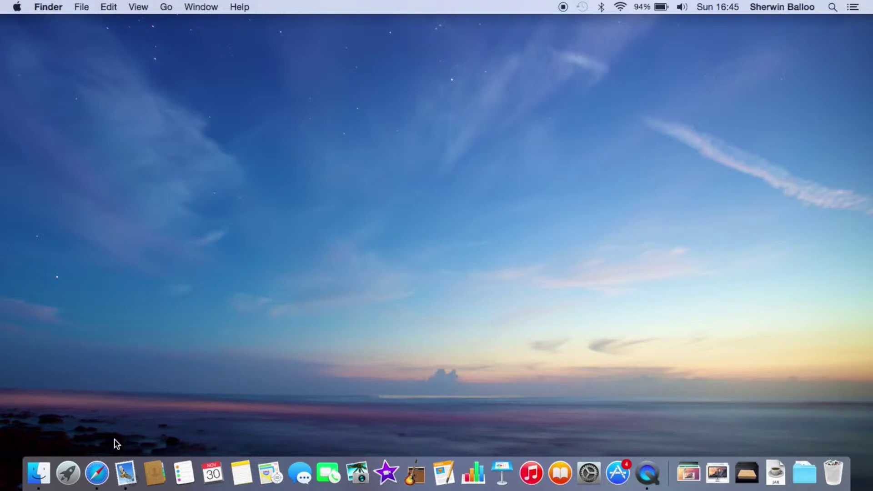
# Launch Mail and start a new message addressed to the suggested recipient
pyautogui.click(127, 472)
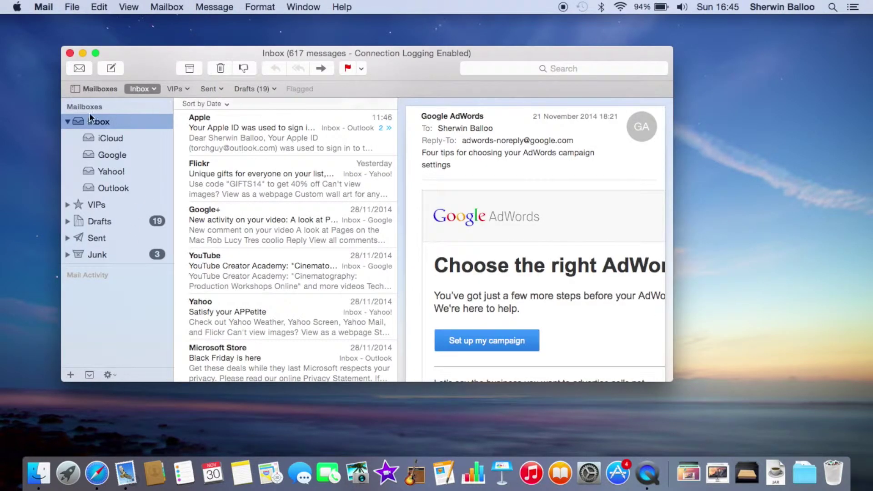
pyautogui.click(111, 69)
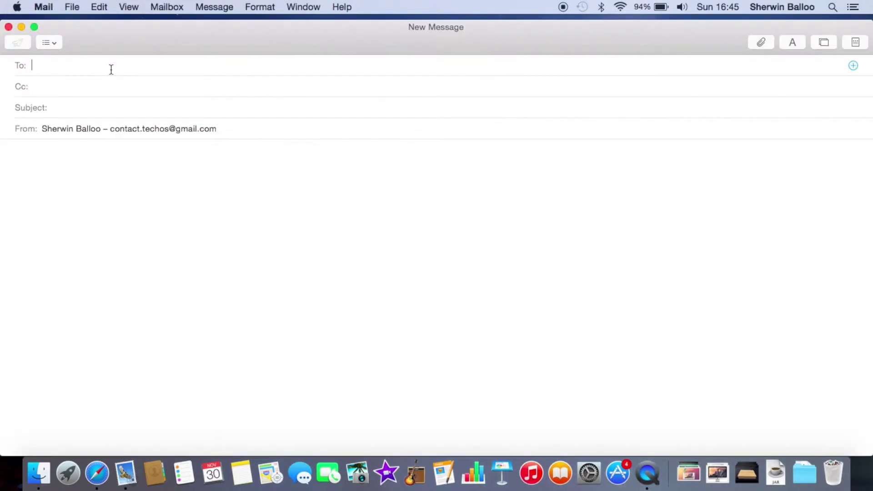
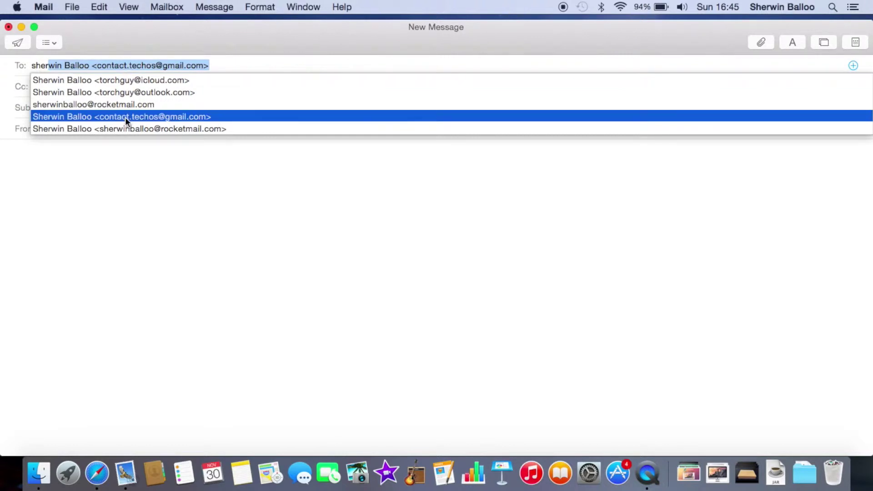
pyautogui.click(125, 116)
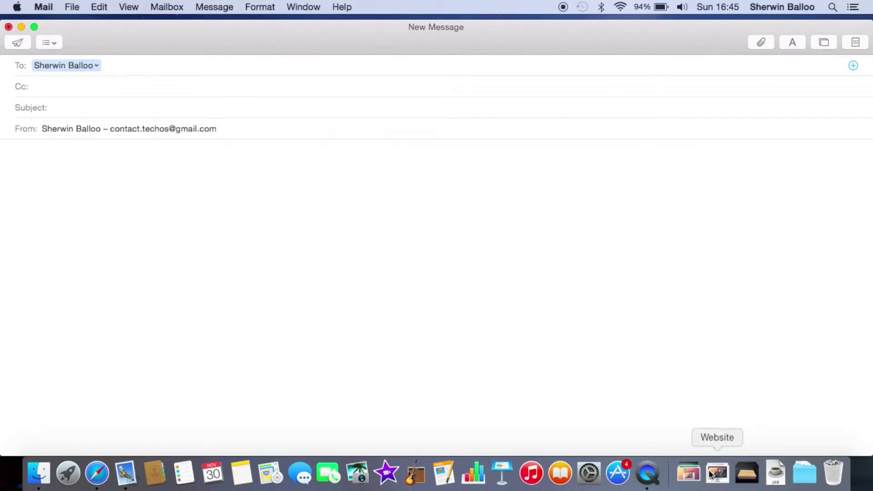
# Drag the Yosemite screenshot from the TechOS folder into the message body
pyautogui.click(688, 473)
pyautogui.scroll(-10, 667, 400)
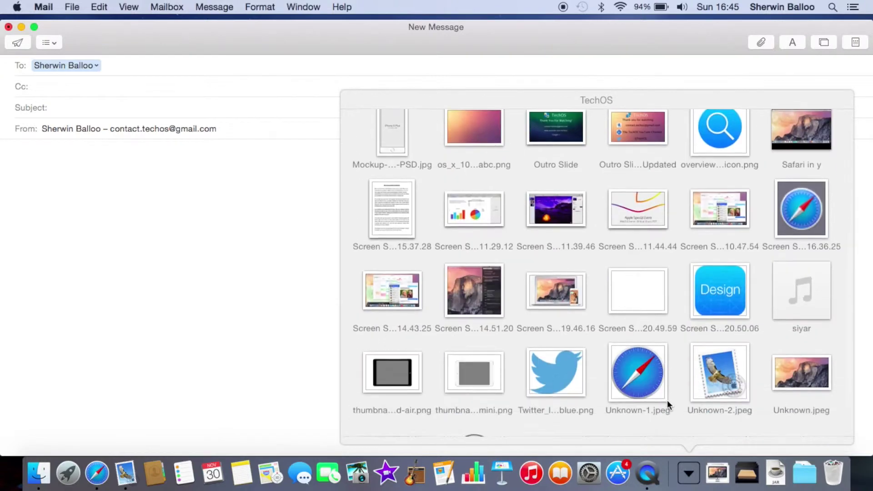
pyautogui.scroll(-2, 455, 324)
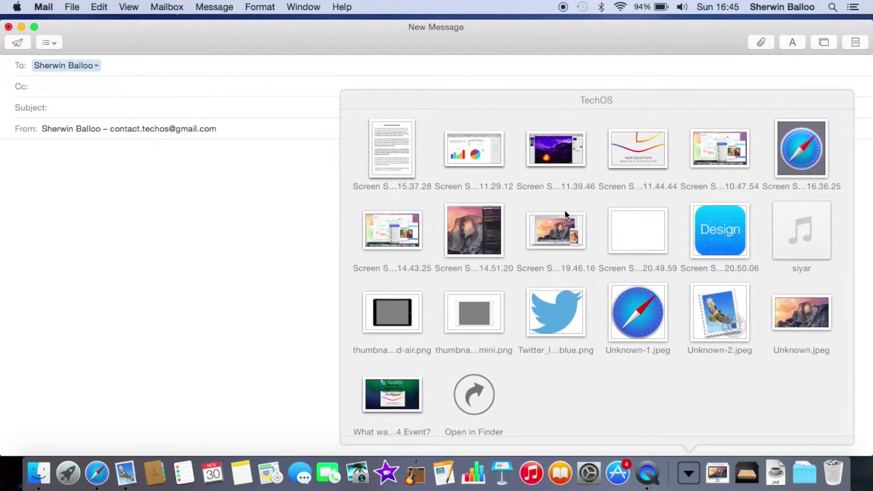
pyautogui.moveTo(565, 211); pyautogui.dragTo(89, 346)
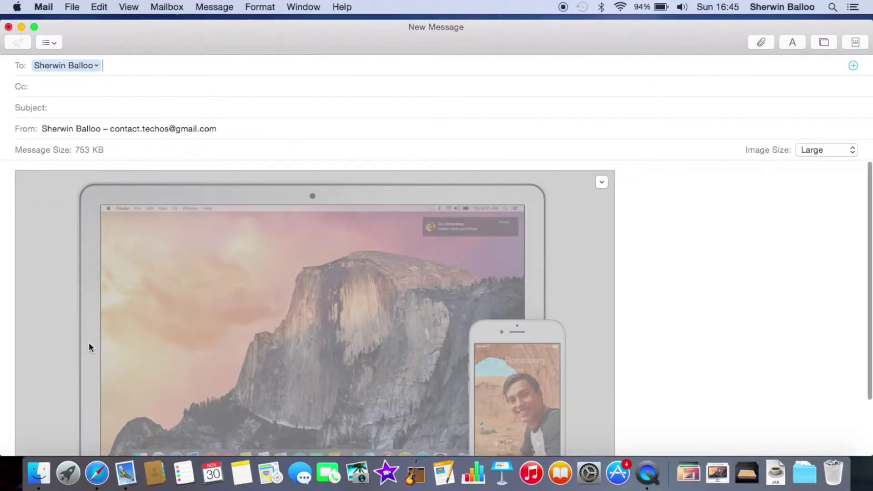
# Open the inline image's chevron menu showing the Markup option
pyautogui.scroll(-5, 210, 351)
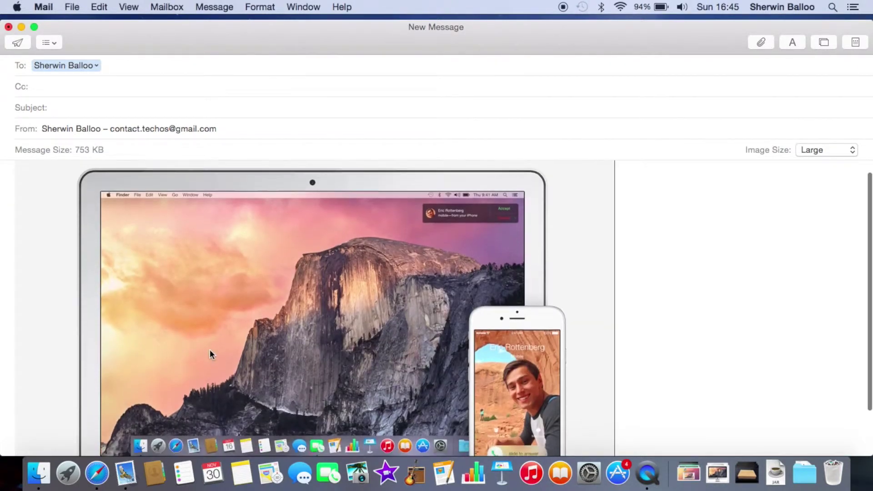
pyautogui.moveTo(209, 350)
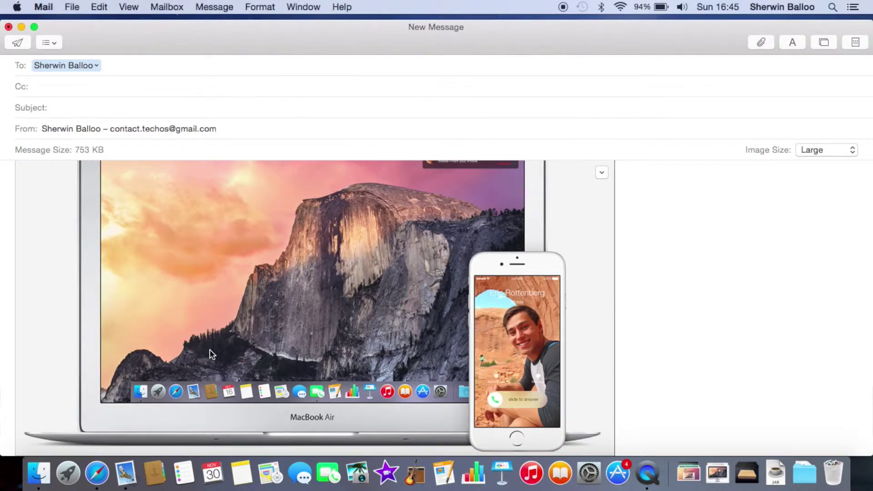
pyautogui.scroll(3, 210, 352)
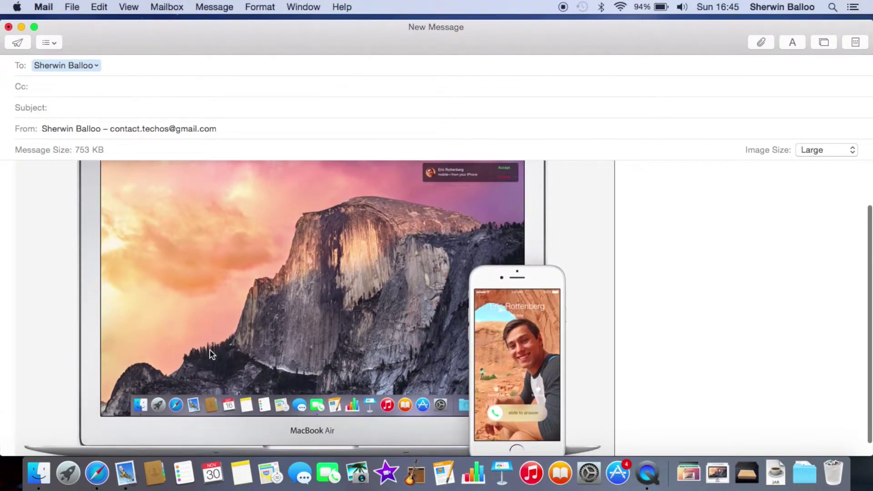
pyautogui.scroll(3, 210, 355)
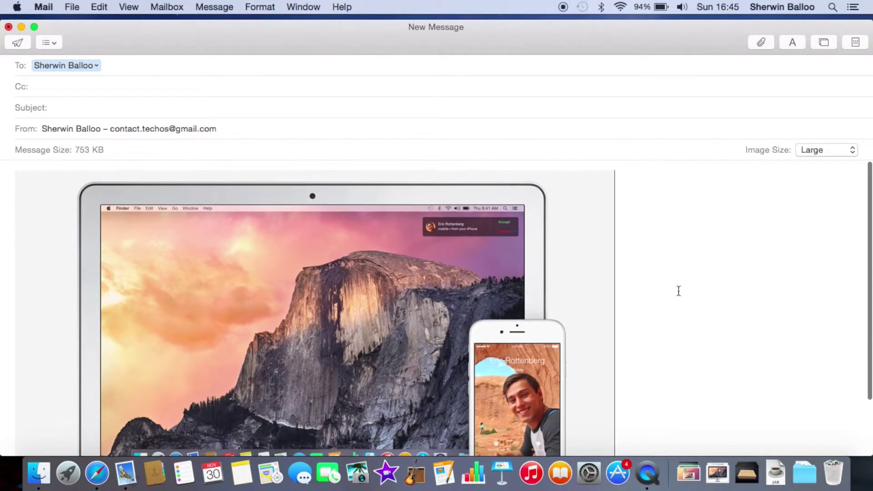
pyautogui.moveTo(573, 247)
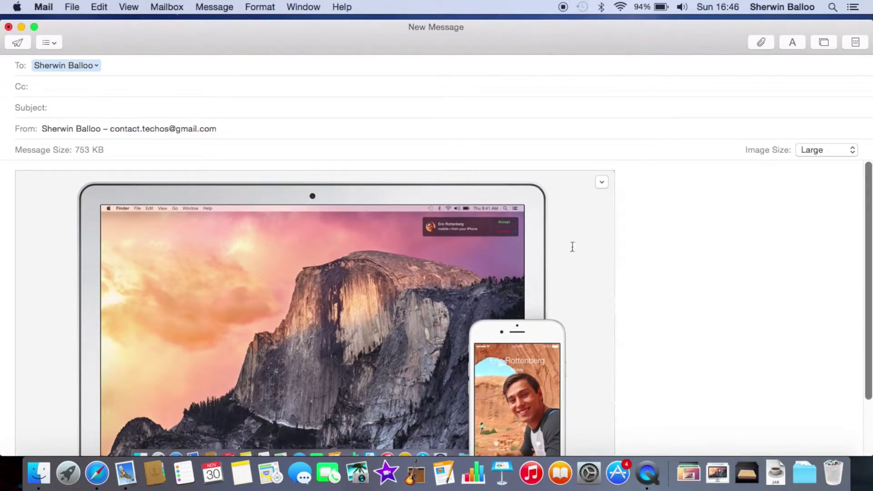
pyautogui.click(601, 182)
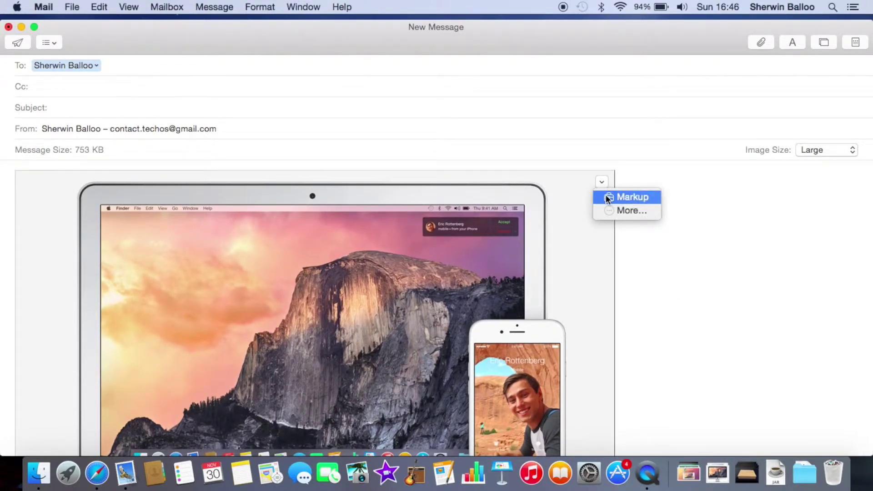
# Open the image in Markup and draw a red arrow to the call notification
pyautogui.click(606, 195)
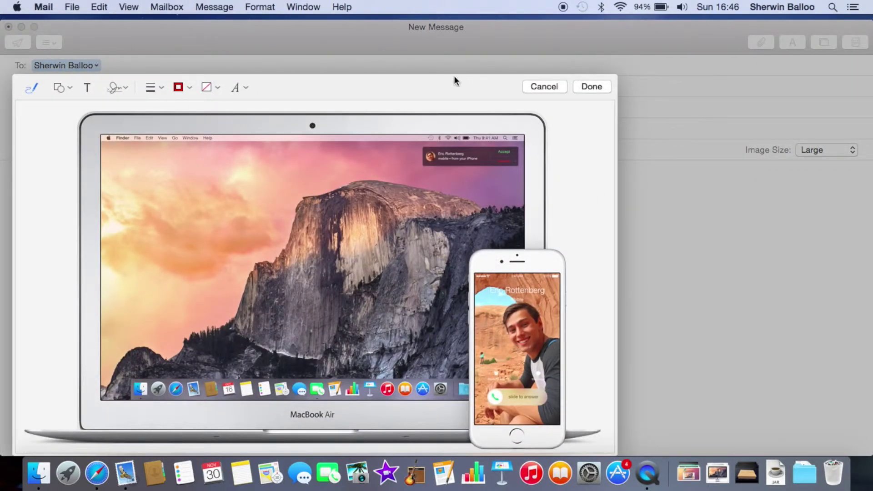
pyautogui.moveTo(449, 95); pyautogui.dragTo(451, 90)
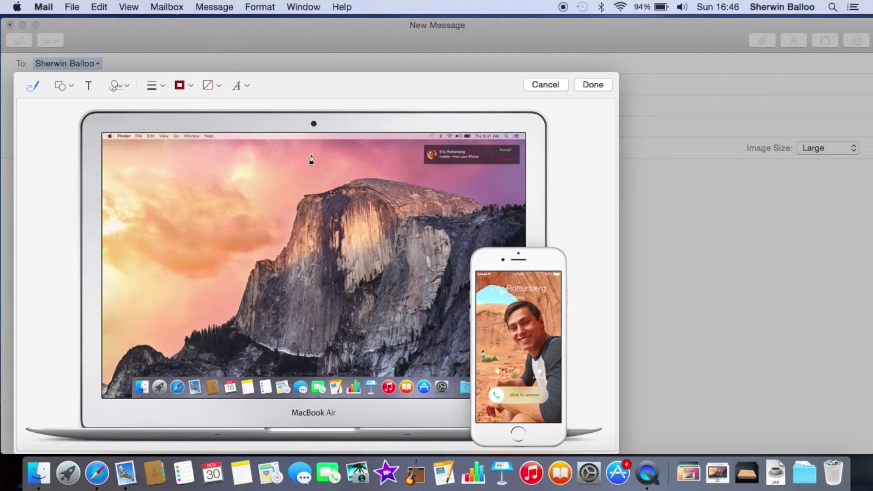
pyautogui.moveTo(305, 166)
pyautogui.mouseDown()
pyautogui.moveTo(411, 156)
pyautogui.moveTo(383, 149)
pyautogui.moveTo(408, 155)
pyautogui.moveTo(399, 182)
pyautogui.moveTo(399, 173)
pyautogui.mouseUp()
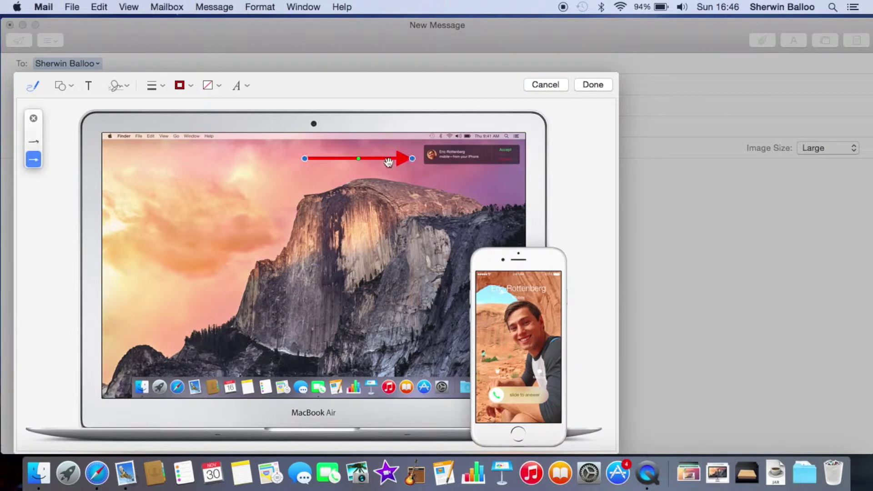
pyautogui.moveTo(359, 159); pyautogui.dragTo(412, 155)
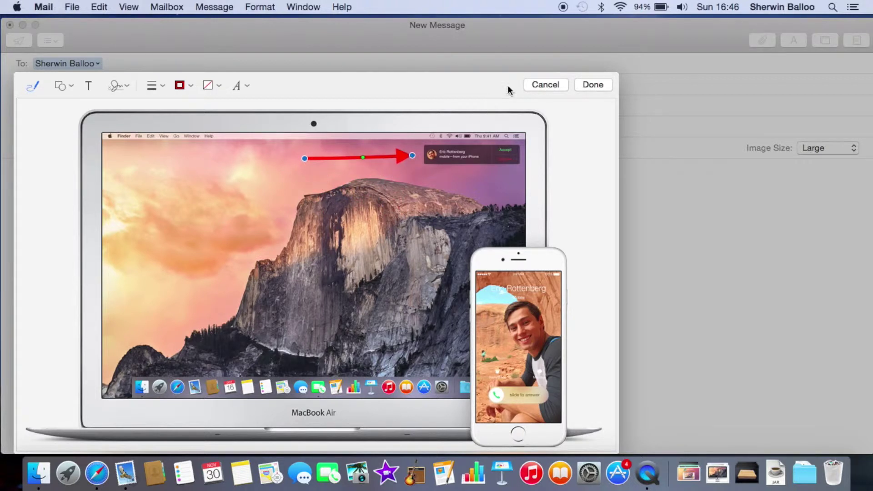
# Add a text box reading 'Answering a phone call on your Mac!'
pyautogui.click(89, 89)
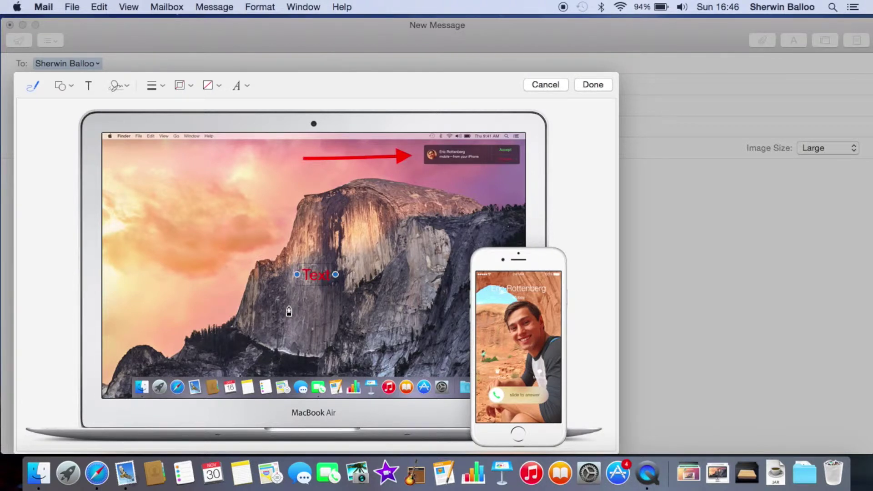
pyautogui.doubleClick(315, 274)
pyautogui.write('Answering a')
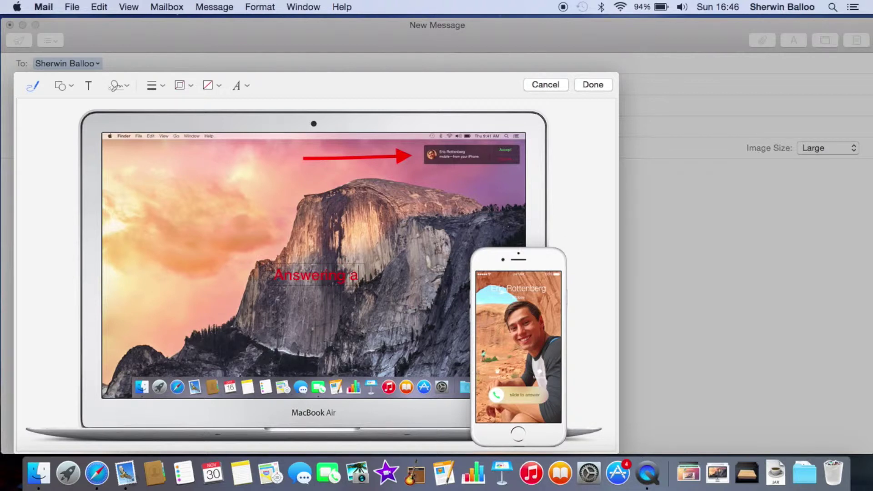
pyautogui.write(' phone call')
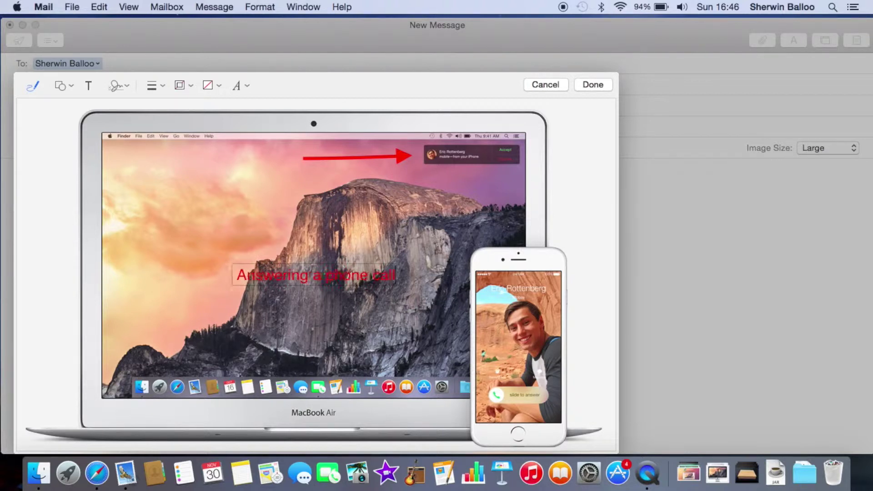
pyautogui.write(' on y')
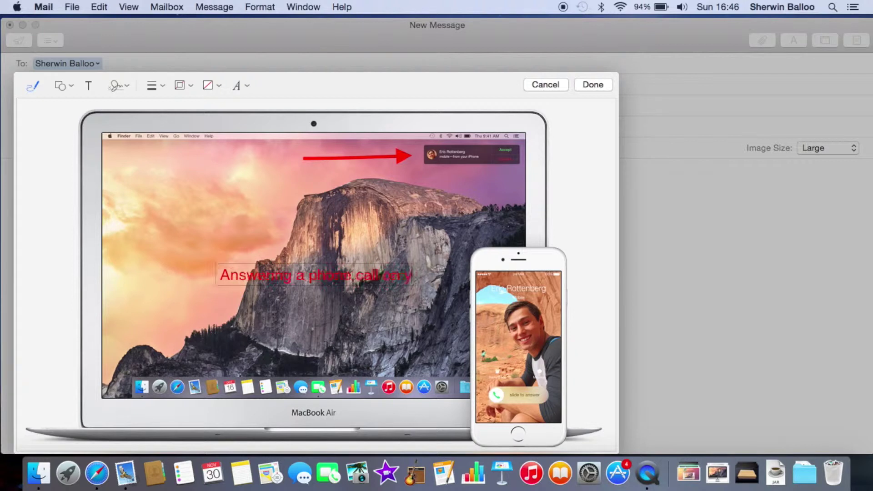
pyautogui.write('our M')
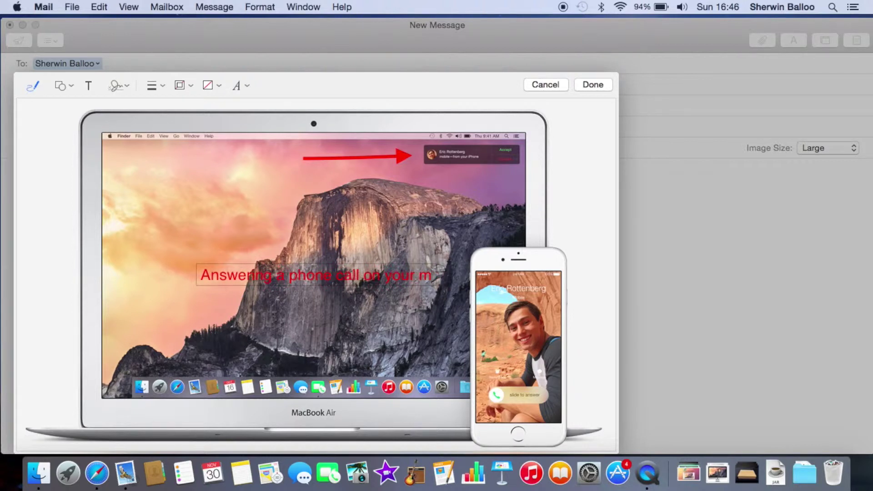
pyautogui.write('ac!')
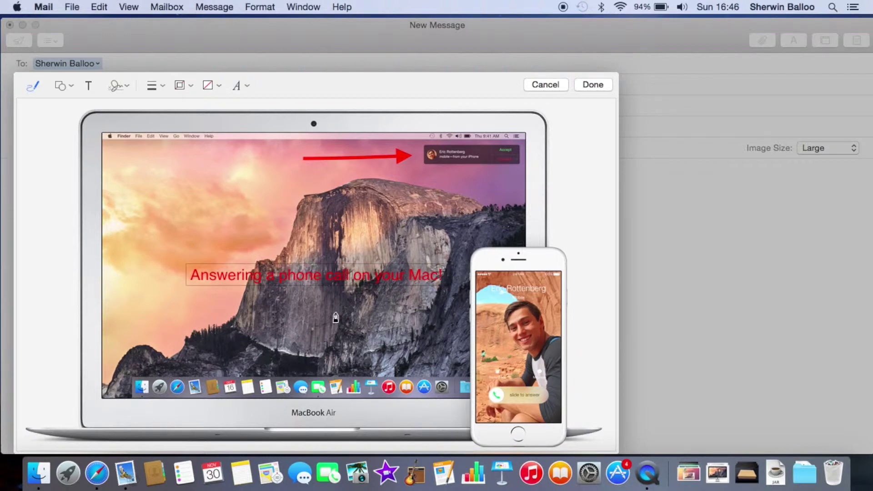
pyautogui.moveTo(320, 280); pyautogui.dragTo(313, 246)
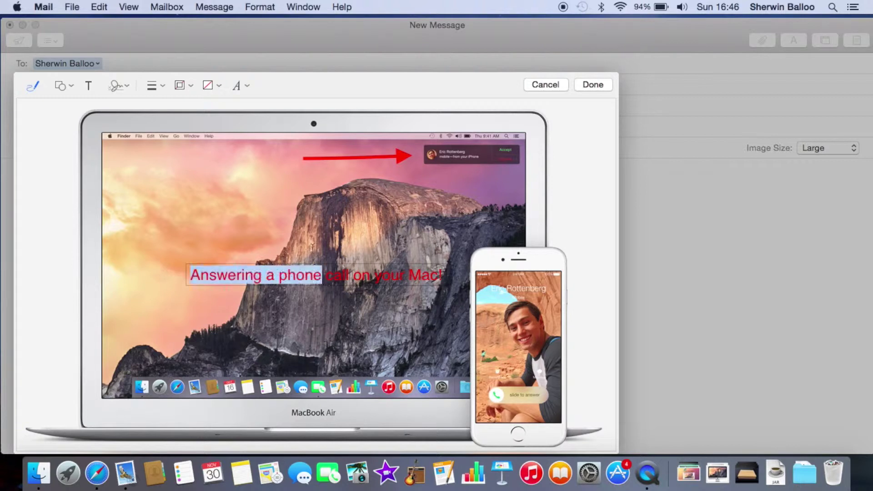
pyautogui.click(255, 221)
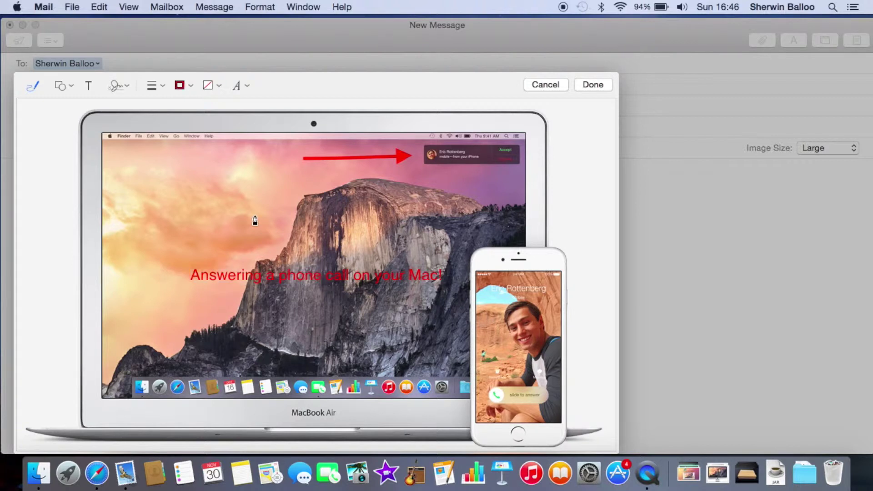
# Move the caption beside the arrow, wrap it onto three lines, and make it black
pyautogui.click(271, 276)
pyautogui.moveTo(271, 276); pyautogui.dragTo(249, 222)
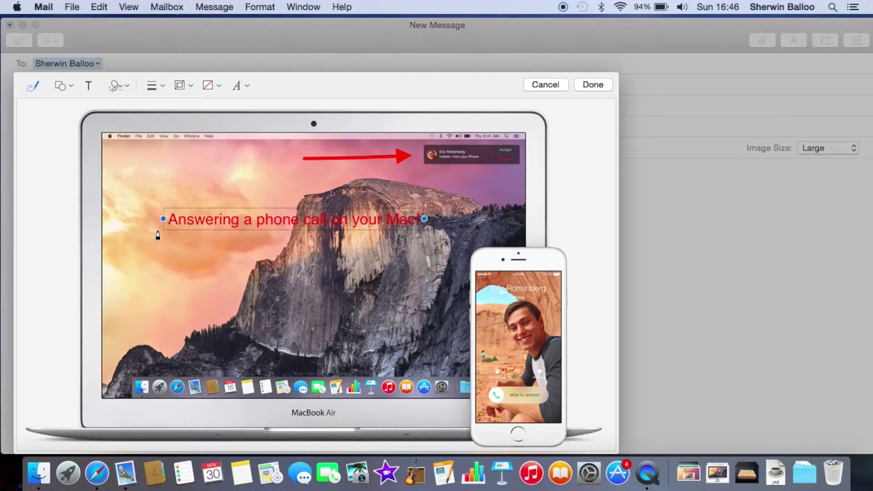
pyautogui.moveTo(163, 220); pyautogui.dragTo(236, 180)
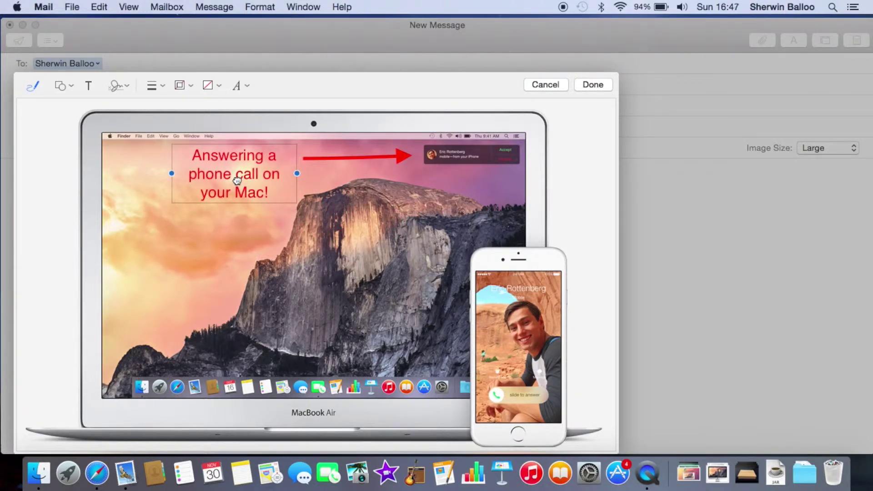
pyautogui.click(242, 86)
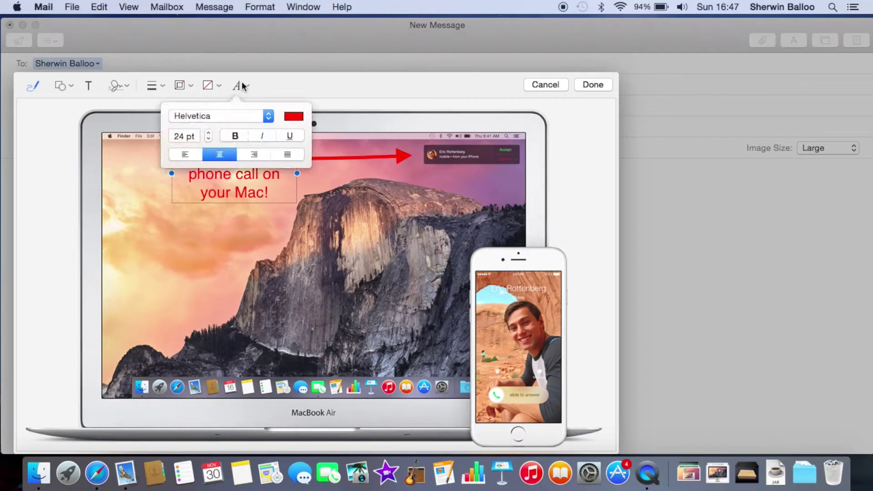
pyautogui.click(294, 117)
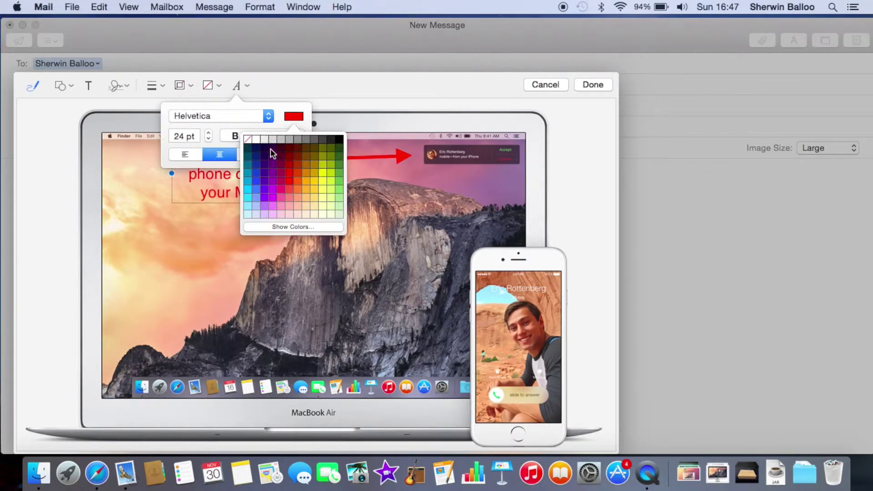
pyautogui.click(338, 141)
pyautogui.click(235, 256)
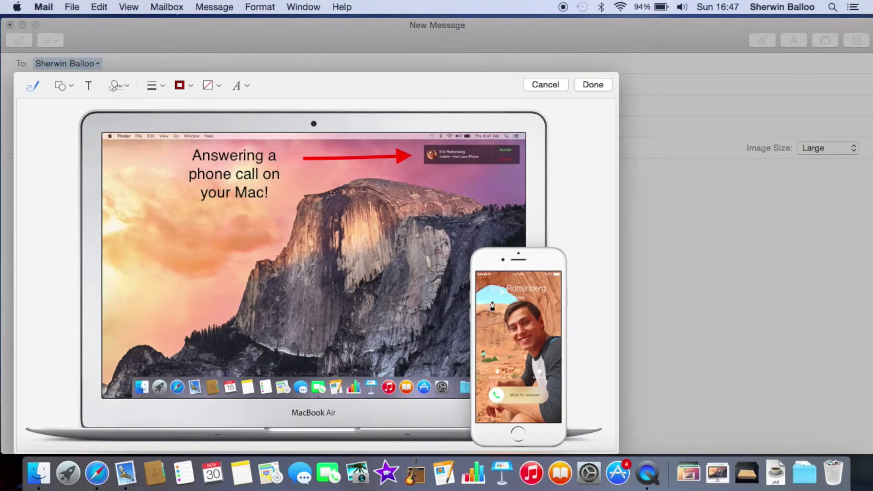
pyautogui.click(72, 85)
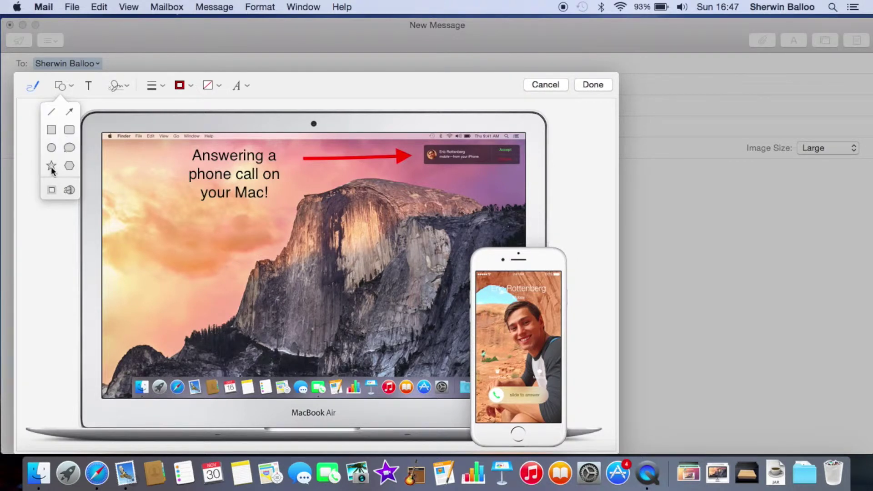
# Add a red rectangle and trim it snugly around the three-line caption
pyautogui.click(51, 129)
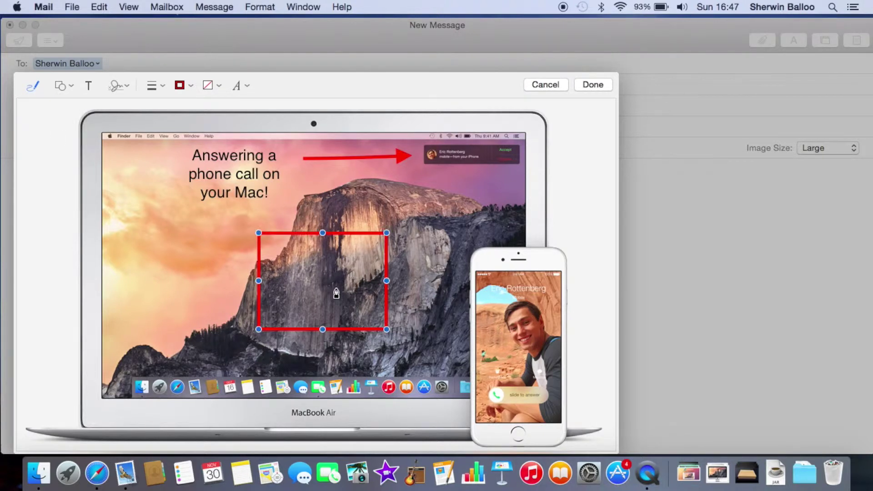
pyautogui.moveTo(336, 288); pyautogui.dragTo(259, 272)
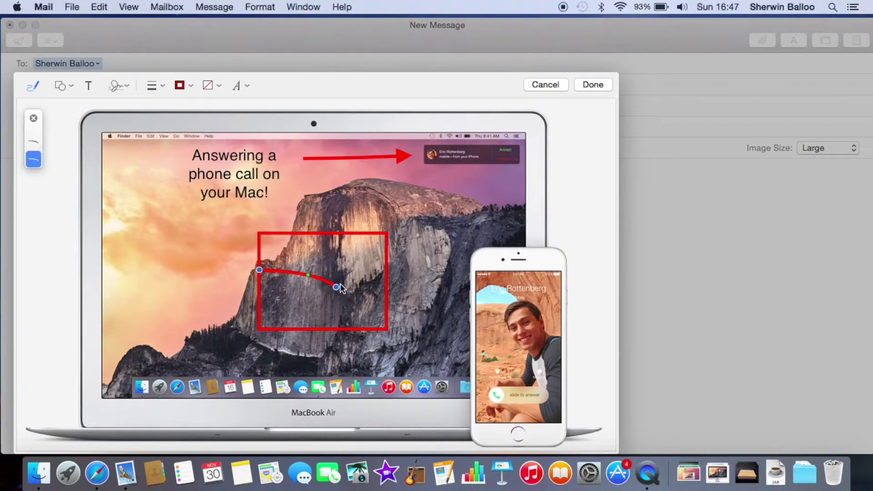
pyautogui.press('BackSpace')
pyautogui.moveTo(291, 233)
pyautogui.mouseDown()
pyautogui.moveTo(276, 229)
pyautogui.moveTo(213, 145)
pyautogui.mouseUp()
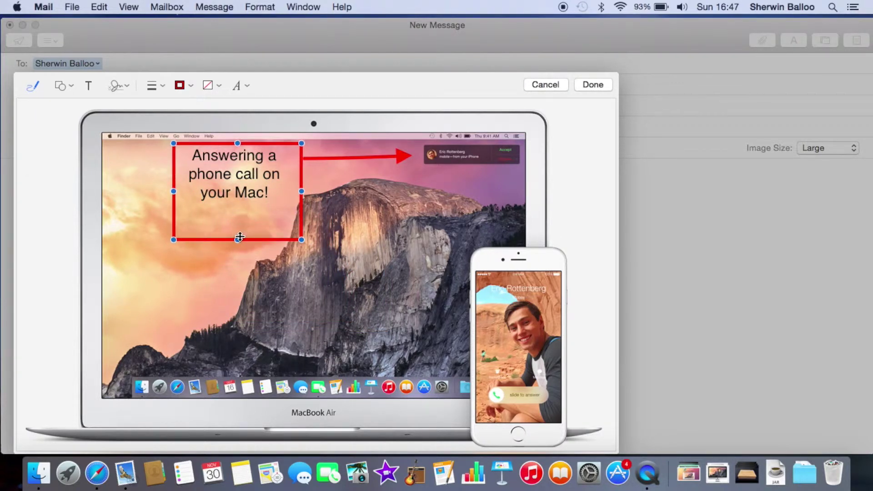
pyautogui.moveTo(240, 237); pyautogui.dragTo(239, 208)
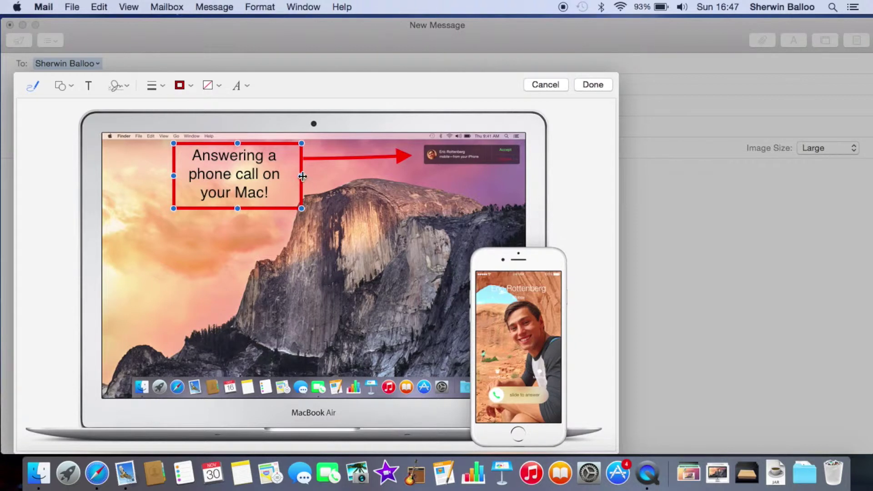
pyautogui.moveTo(303, 176); pyautogui.dragTo(294, 176)
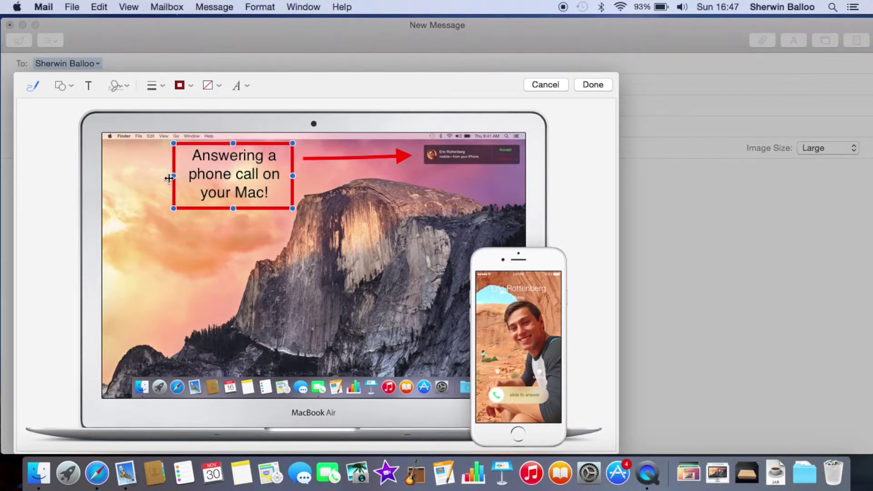
pyautogui.moveTo(169, 178); pyautogui.dragTo(179, 179)
pyautogui.click(312, 263)
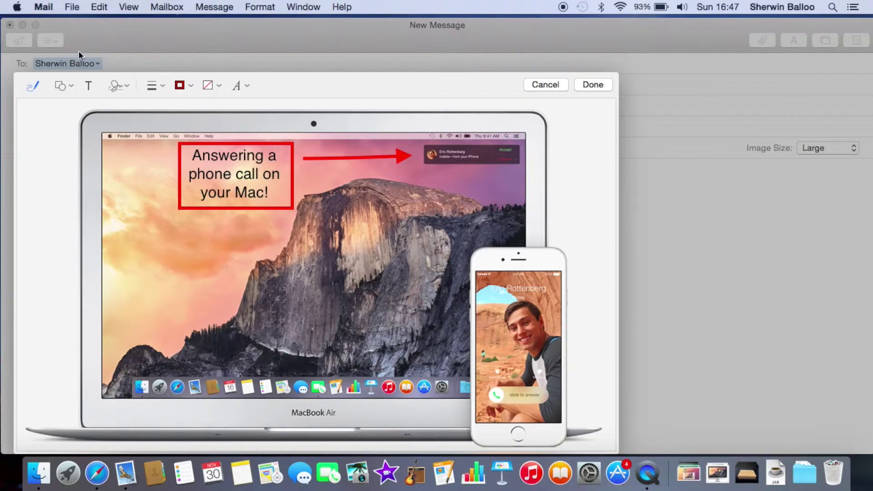
pyautogui.click(67, 87)
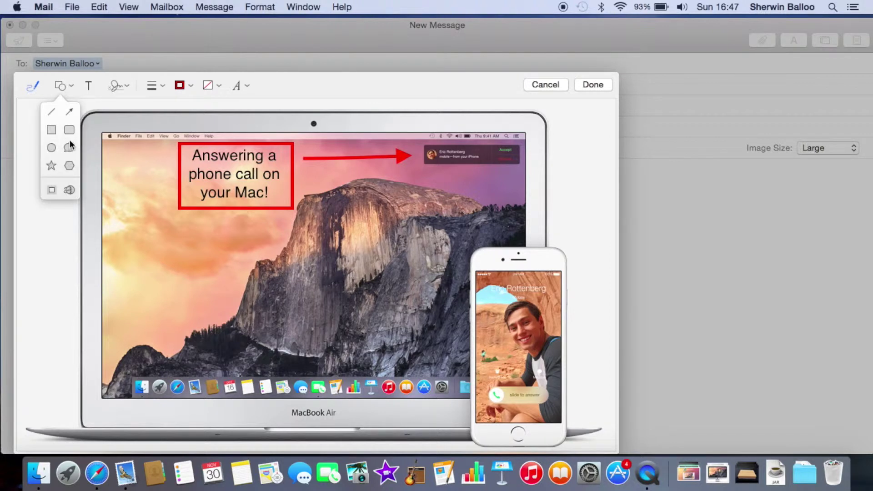
# Sketch a loop near the iPhone that converts into a speech bubble
pyautogui.click(34, 89)
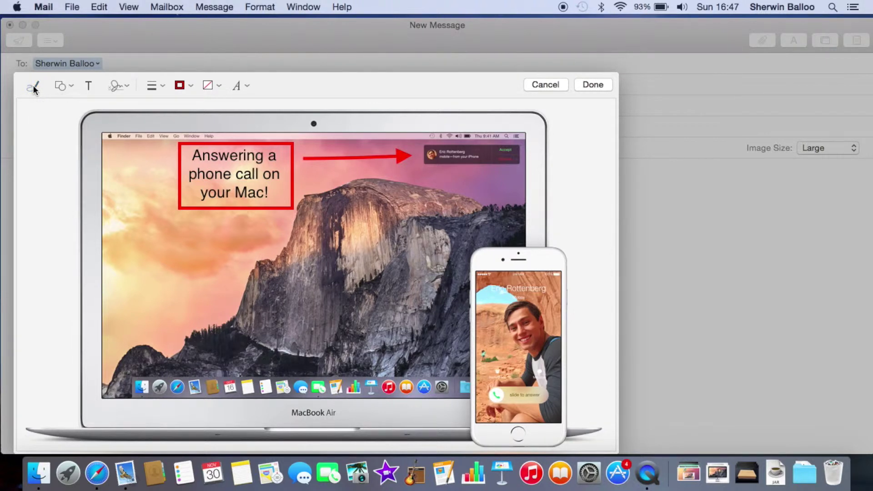
pyautogui.click(34, 88)
pyautogui.moveTo(482, 330)
pyautogui.mouseDown()
pyautogui.moveTo(455, 326)
pyautogui.moveTo(453, 314)
pyautogui.moveTo(429, 302)
pyautogui.moveTo(395, 312)
pyautogui.moveTo(394, 336)
pyautogui.moveTo(406, 349)
pyautogui.moveTo(457, 326)
pyautogui.moveTo(484, 330)
pyautogui.mouseUp()
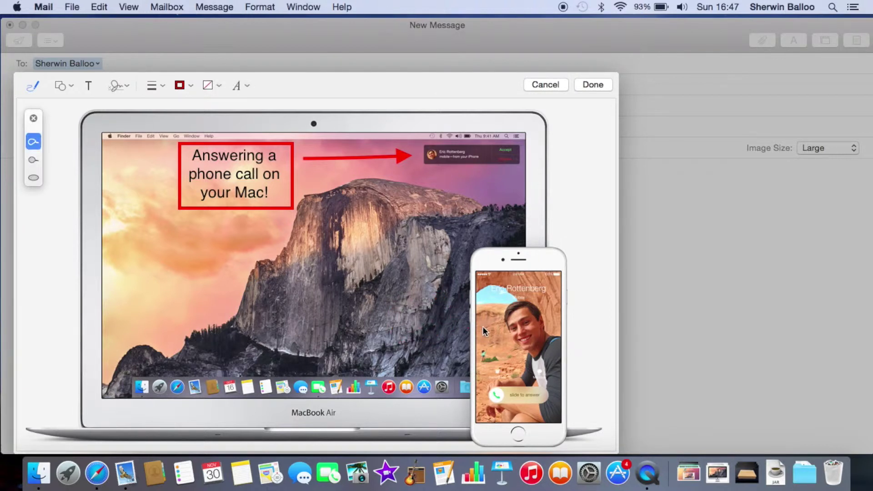
pyautogui.moveTo(515, 345)
pyautogui.mouseDown()
pyautogui.moveTo(463, 309)
pyautogui.moveTo(386, 282)
pyautogui.moveTo(442, 360)
pyautogui.moveTo(529, 345)
pyautogui.mouseUp()
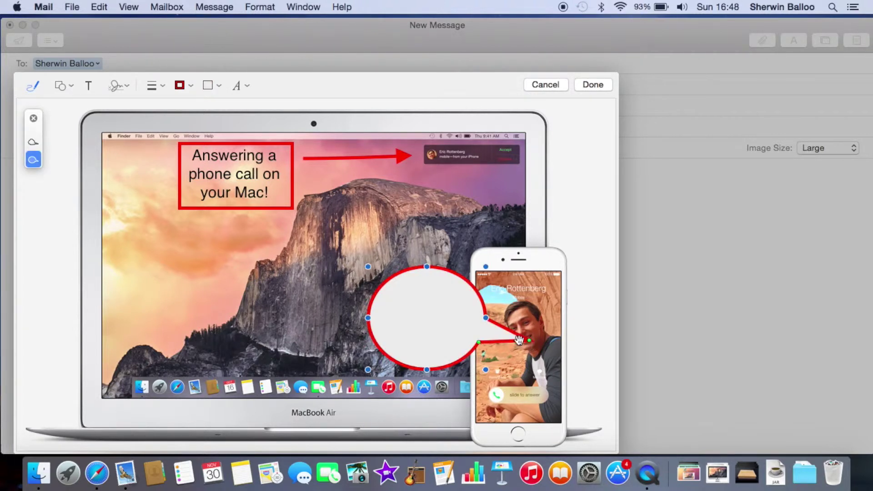
# Reposition and enlarge the speech bubble so its tail points at the man's face
pyautogui.moveTo(475, 336); pyautogui.dragTo(419, 318)
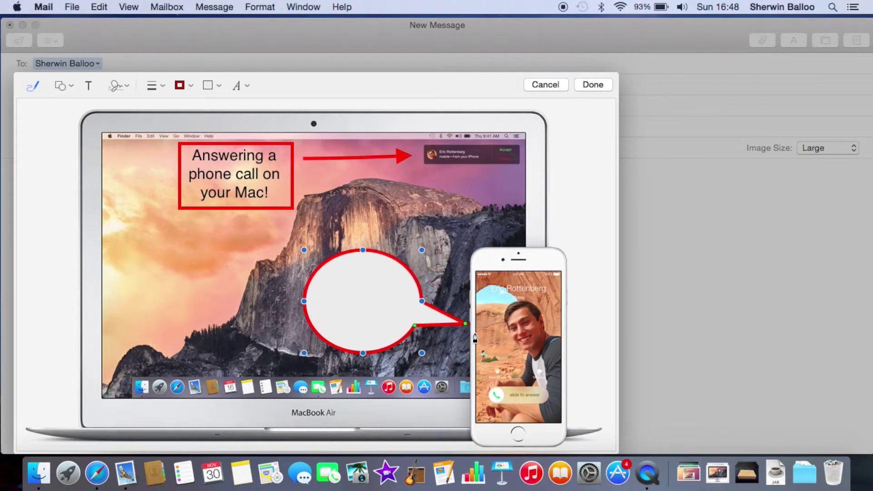
pyautogui.moveTo(409, 313); pyautogui.dragTo(455, 332)
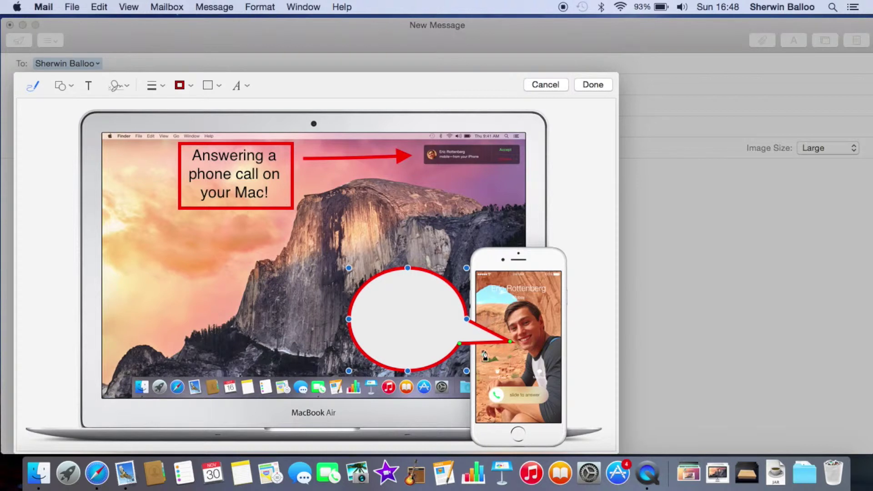
pyautogui.moveTo(512, 341); pyautogui.dragTo(510, 342)
pyautogui.moveTo(351, 270); pyautogui.dragTo(341, 269)
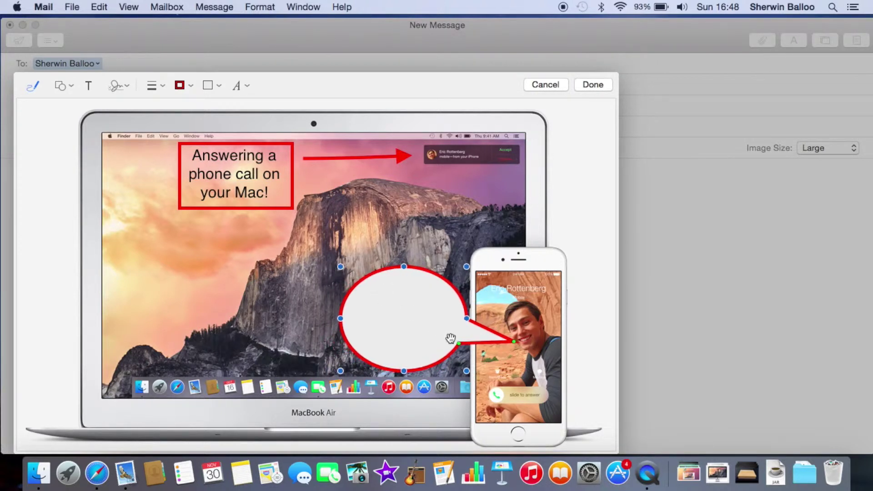
pyautogui.moveTo(459, 342); pyautogui.dragTo(456, 337)
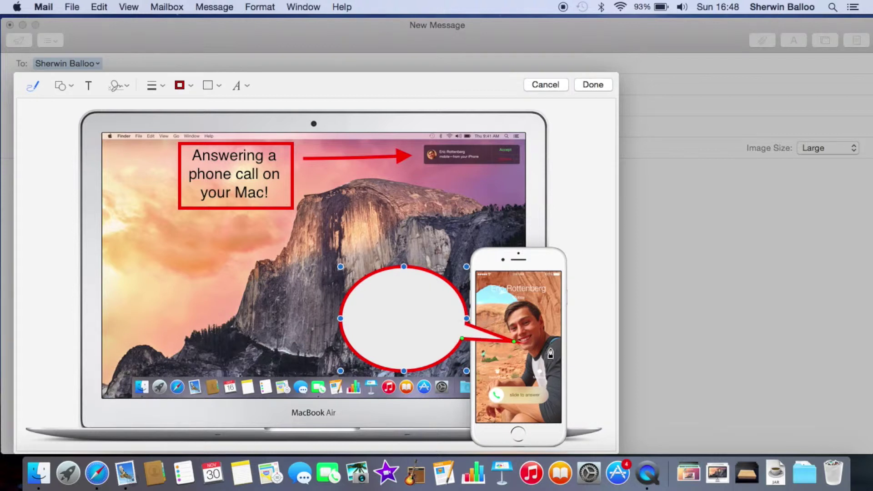
pyautogui.moveTo(516, 342); pyautogui.dragTo(505, 339)
pyautogui.moveTo(404, 328); pyautogui.dragTo(394, 325)
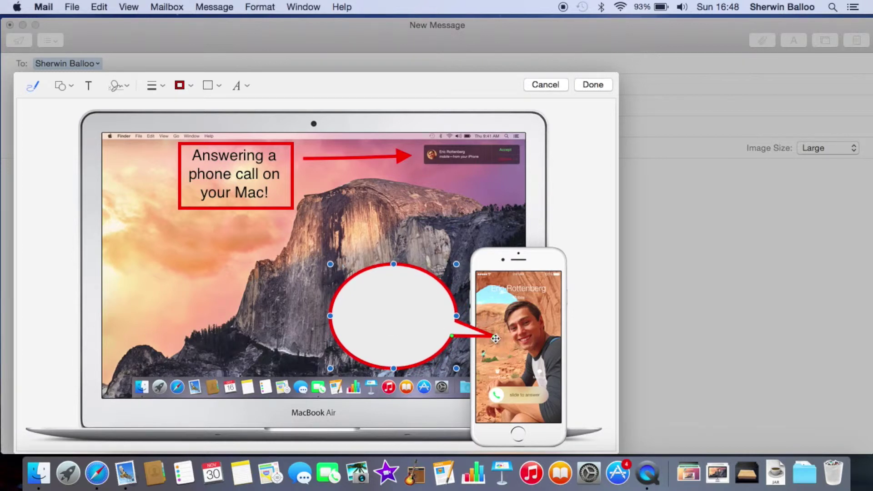
pyautogui.moveTo(495, 337); pyautogui.dragTo(512, 333)
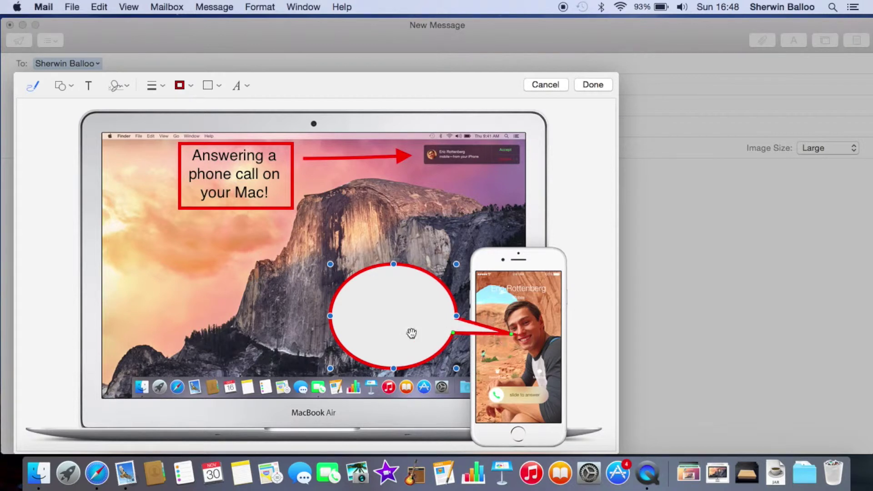
# Type 'Please answer!' inside the speech bubble
pyautogui.doubleClick(373, 314)
pyautogui.write('Please answer')
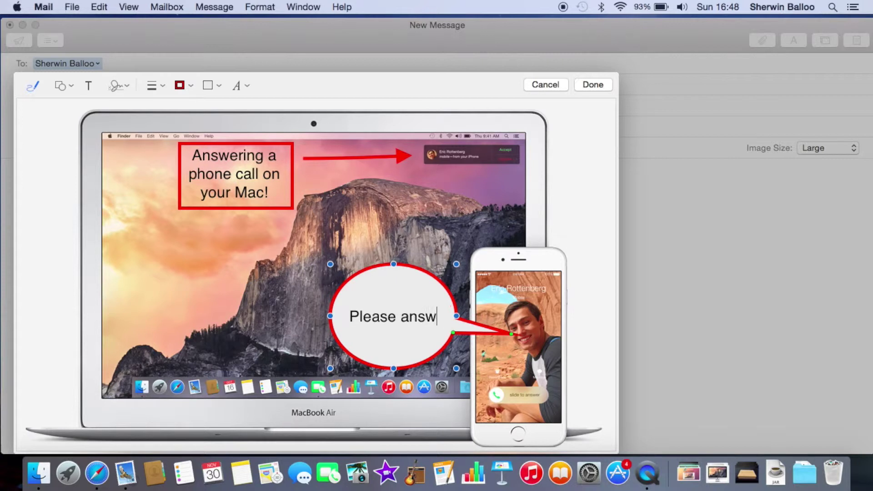
pyautogui.write('!')
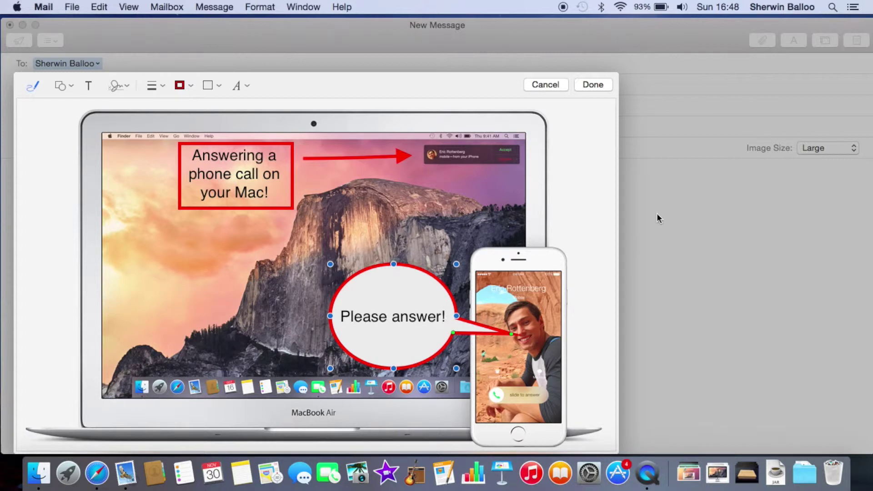
pyautogui.click(599, 227)
pyautogui.click(127, 86)
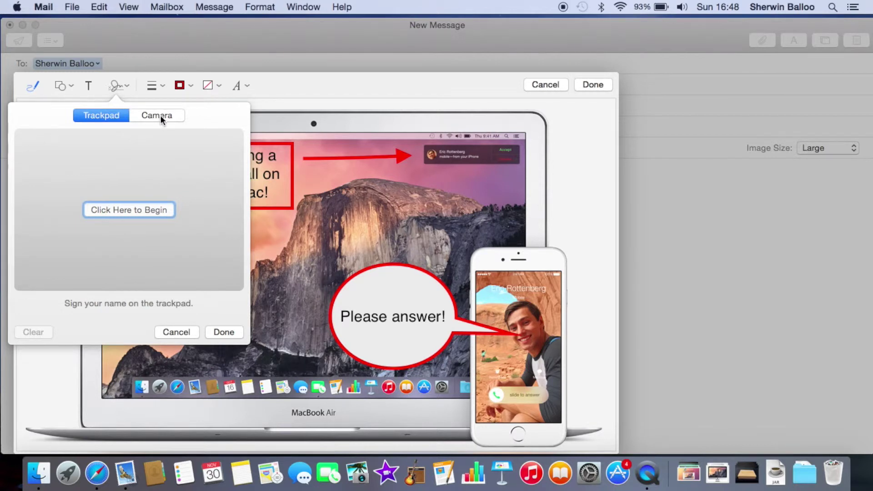
# Draw a handwritten signature on the trackpad and save it, after briefly trying Camera
pyautogui.click(160, 115)
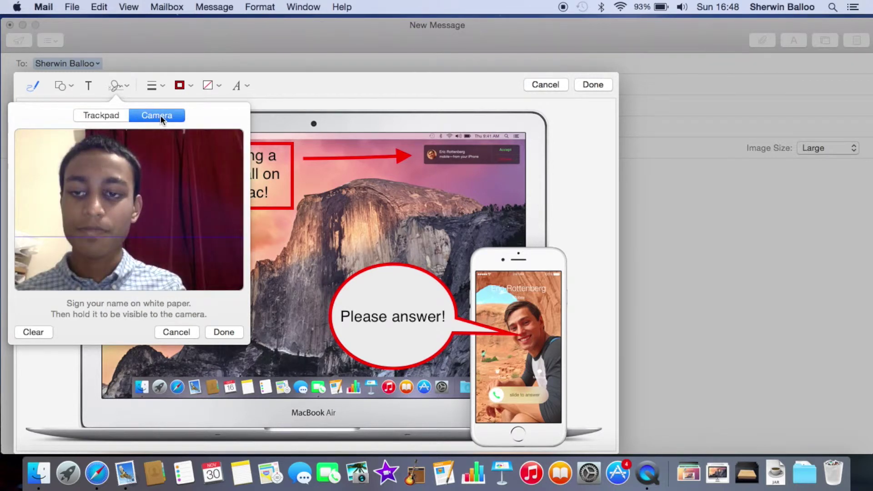
pyautogui.click(119, 117)
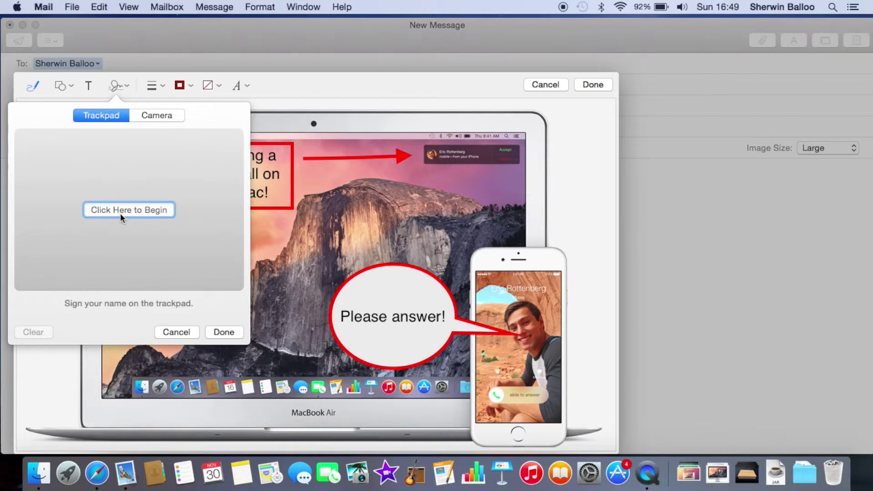
pyautogui.click(120, 213)
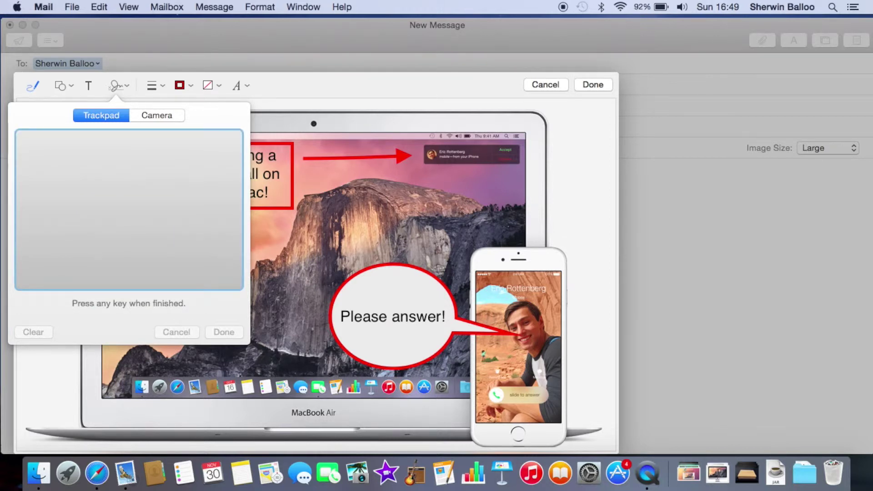
pyautogui.moveTo(59, 165)
pyautogui.mouseDown()
pyautogui.moveTo(19, 200)
pyautogui.moveTo(35, 180)
pyautogui.mouseUp()
pyautogui.moveTo(115, 151); pyautogui.dragTo(105, 197)
pyautogui.moveTo(94, 153)
pyautogui.mouseDown()
pyautogui.moveTo(138, 135)
pyautogui.moveTo(121, 202)
pyautogui.moveTo(152, 203)
pyautogui.moveTo(183, 170)
pyautogui.moveTo(201, 192)
pyautogui.moveTo(196, 205)
pyautogui.moveTo(69, 252)
pyautogui.moveTo(138, 269)
pyautogui.mouseUp()
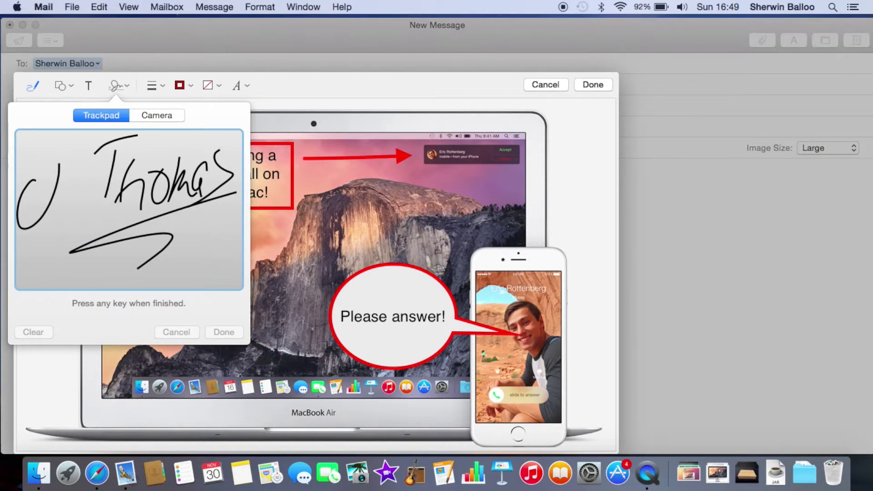
pyautogui.moveTo(43, 161); pyautogui.dragTo(110, 143)
pyautogui.press('space')
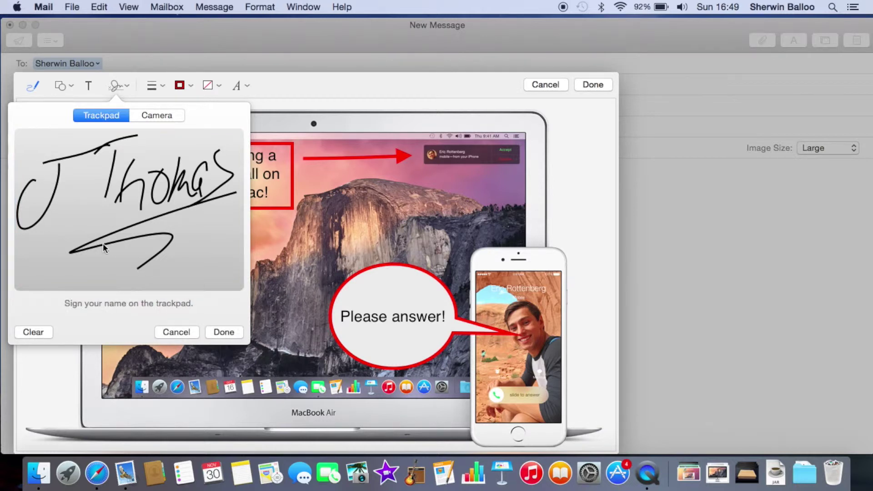
pyautogui.click(208, 333)
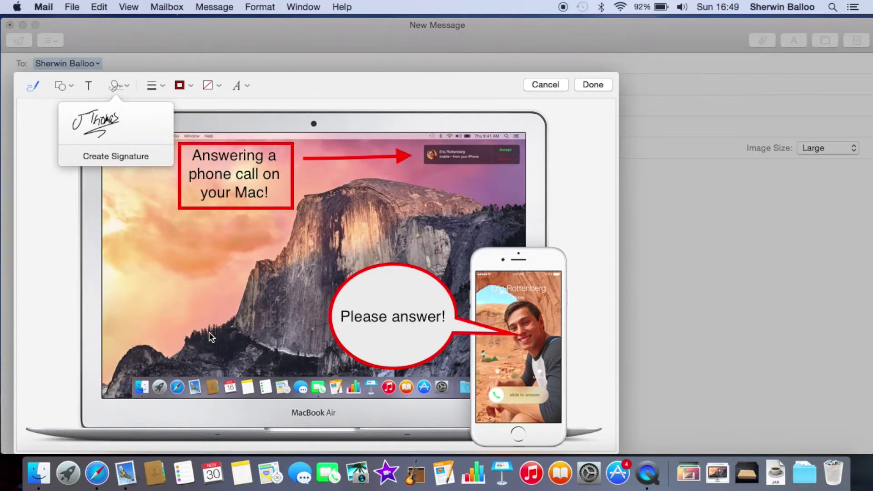
# Place the saved signature in the image's lower-left corner, then select the red arrow
pyautogui.click(105, 121)
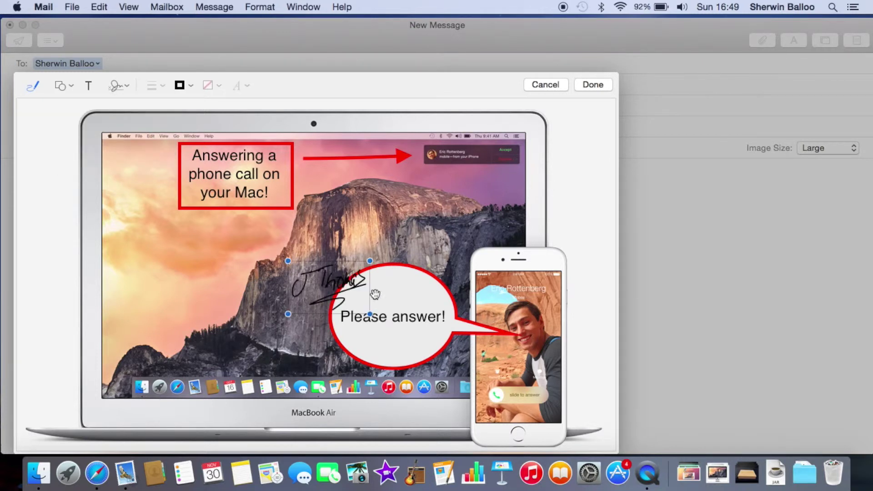
pyautogui.moveTo(341, 301)
pyautogui.mouseDown()
pyautogui.moveTo(269, 332)
pyautogui.moveTo(173, 348)
pyautogui.moveTo(75, 400)
pyautogui.moveTo(97, 403)
pyautogui.moveTo(83, 395)
pyautogui.mouseUp()
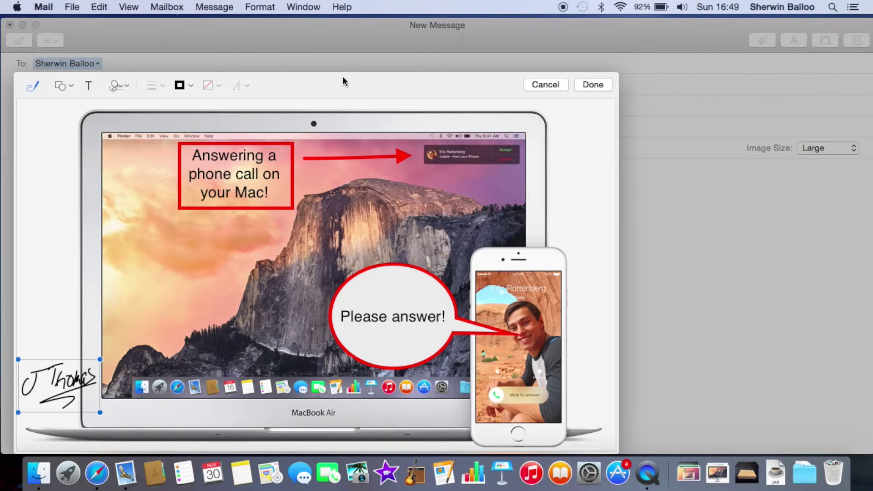
pyautogui.click(366, 158)
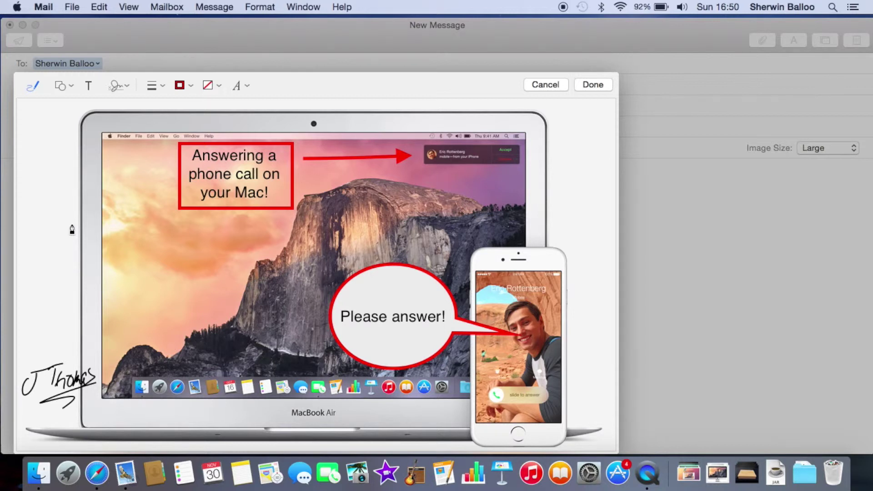
# Preview the arrow's line style, border colour, fill colour and font options, then finish Markup
pyautogui.click(154, 86)
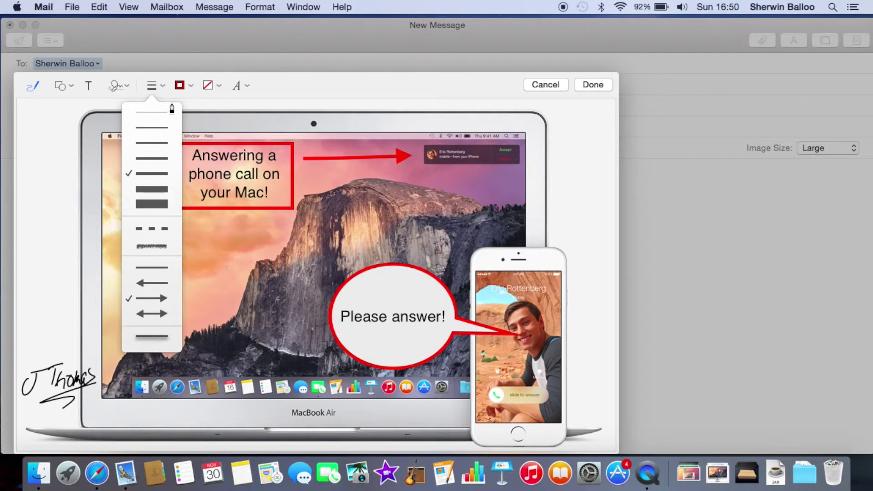
pyautogui.click(178, 86)
pyautogui.click(191, 86)
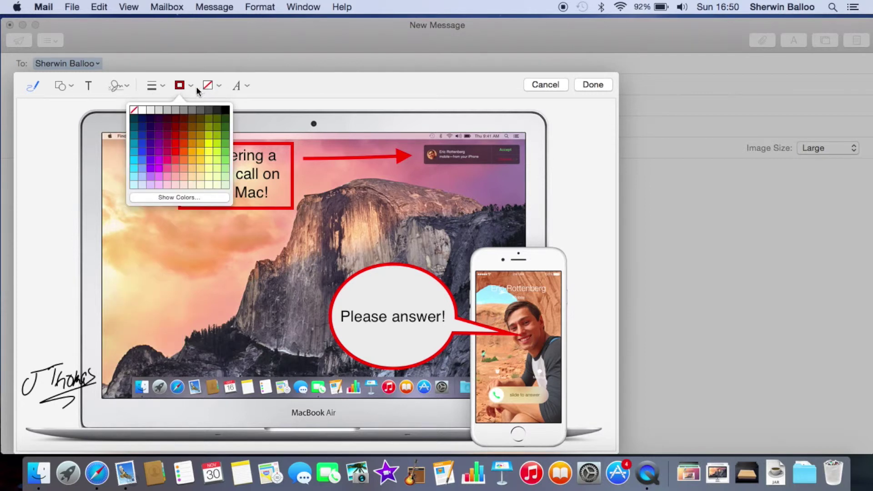
pyautogui.click(206, 86)
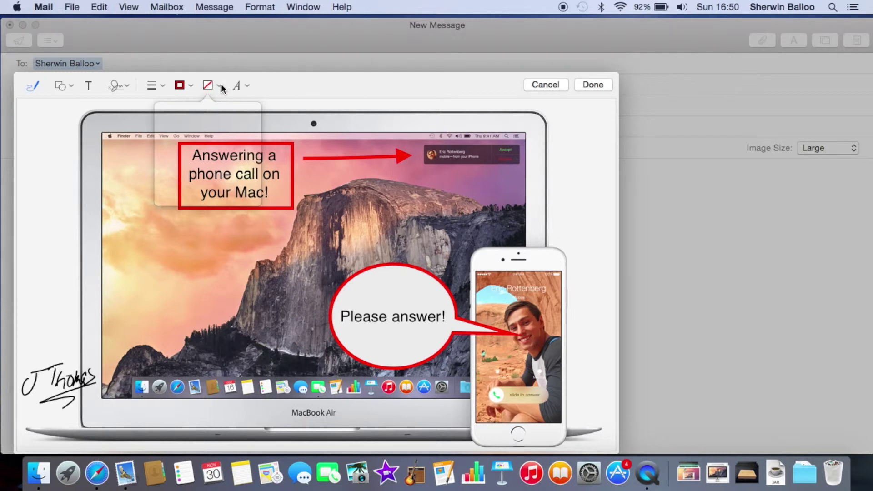
pyautogui.click(244, 89)
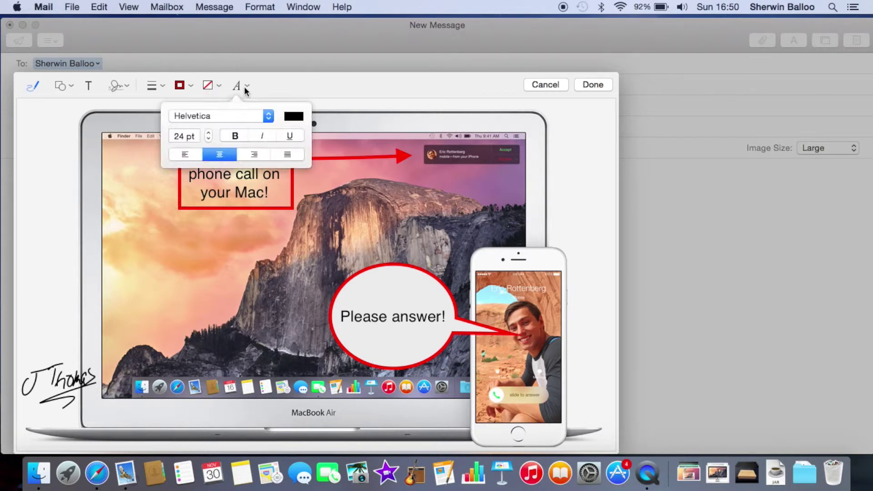
pyautogui.click(363, 81)
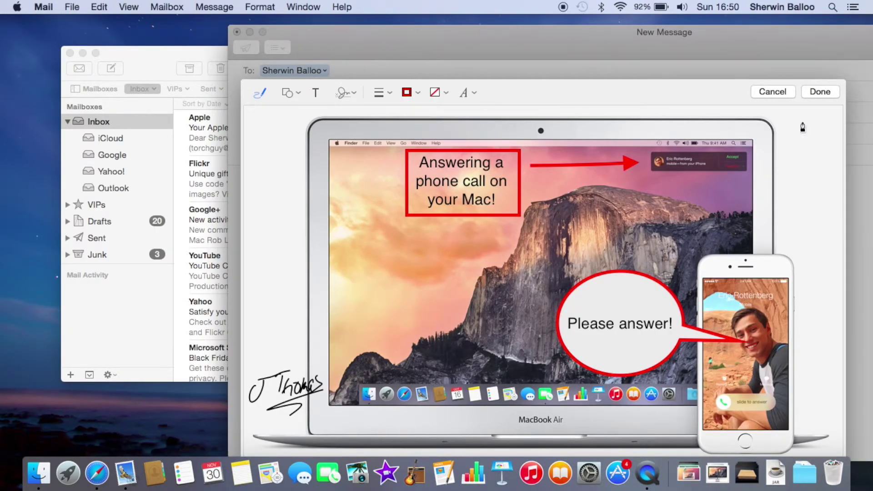
pyautogui.click(820, 91)
# Send the message with subject 'Markup', choosing Try Later after the Gmail server error
pyautogui.moveTo(614, 59); pyautogui.dragTo(375, 38)
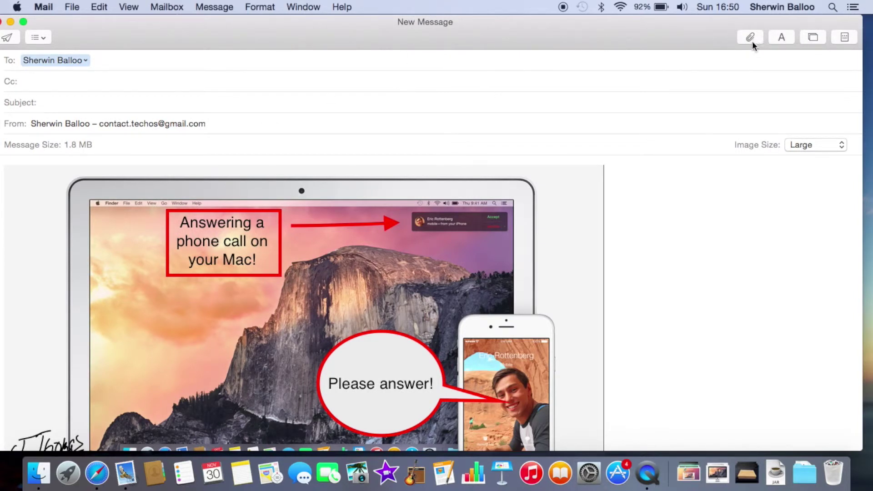
pyautogui.click(10, 38)
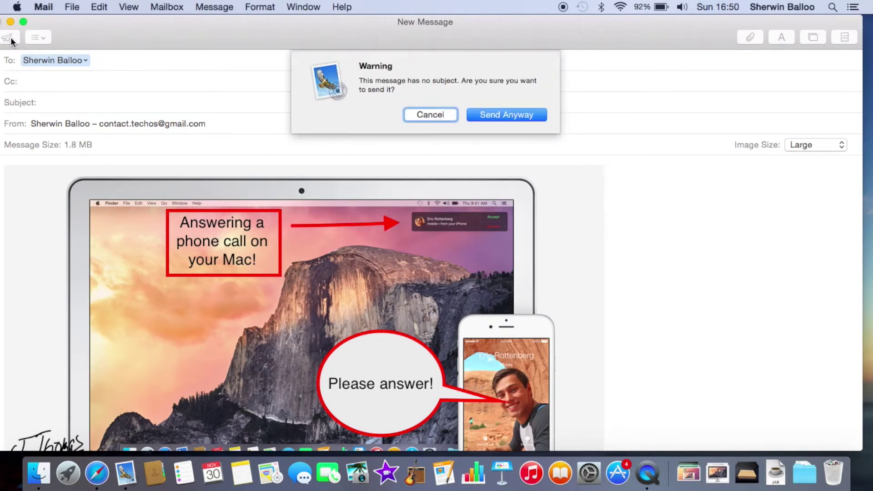
pyautogui.click(414, 115)
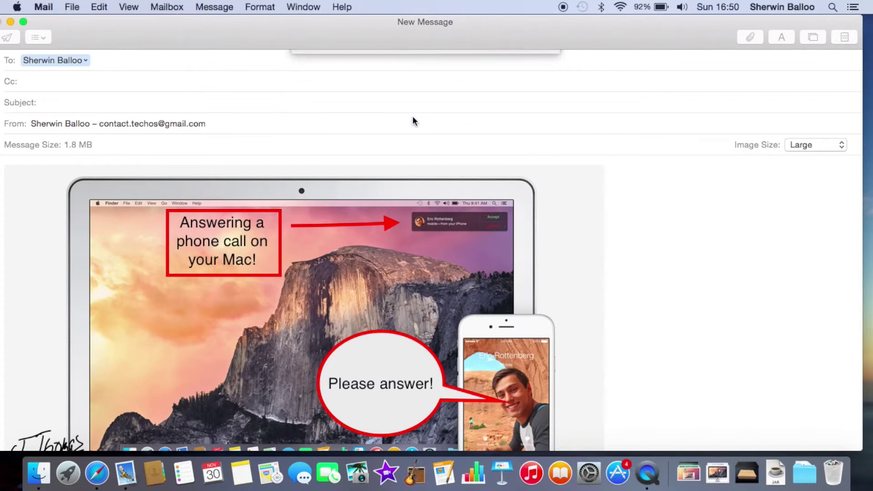
pyautogui.click(182, 105)
pyautogui.write('Markup')
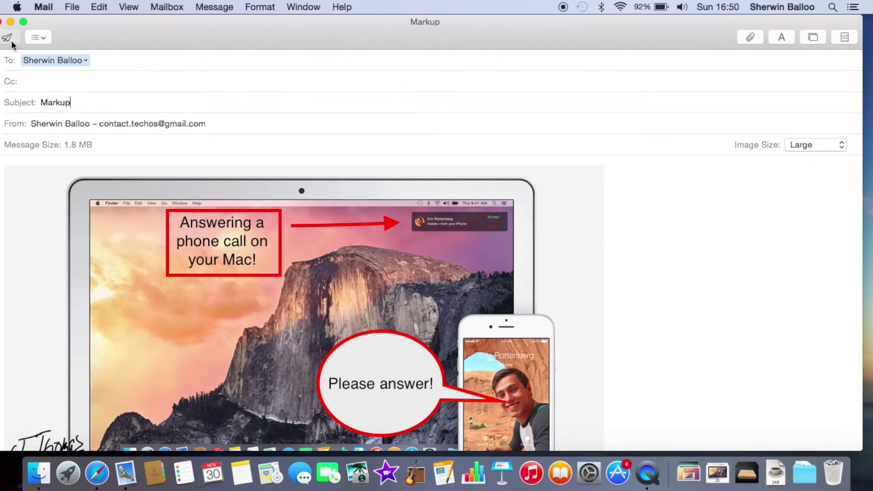
pyautogui.click(10, 39)
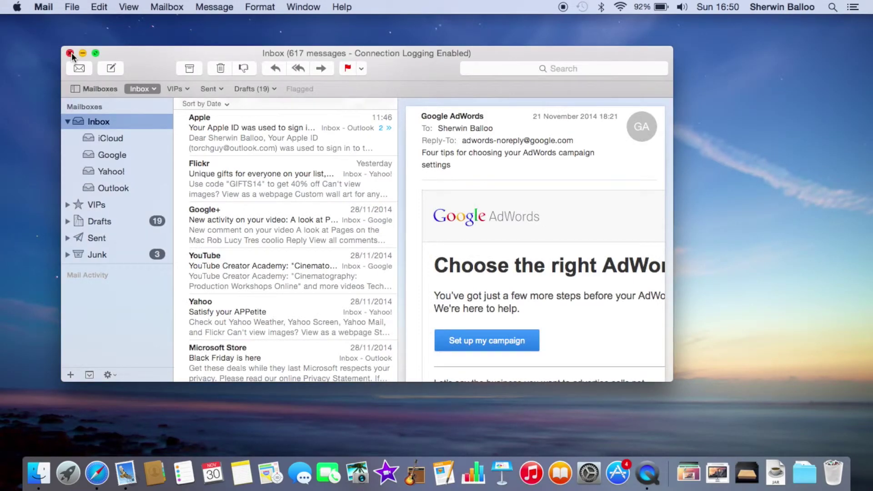
pyautogui.press('super+h')
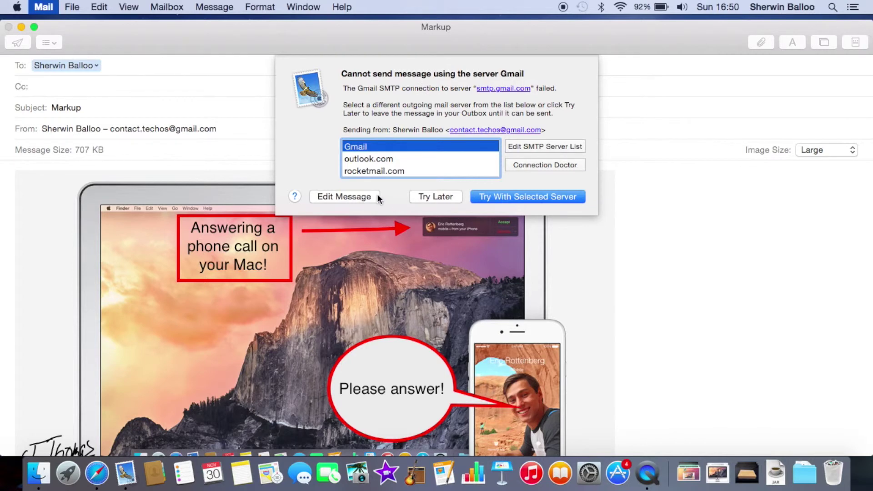
pyautogui.click(419, 198)
pyautogui.click(118, 101)
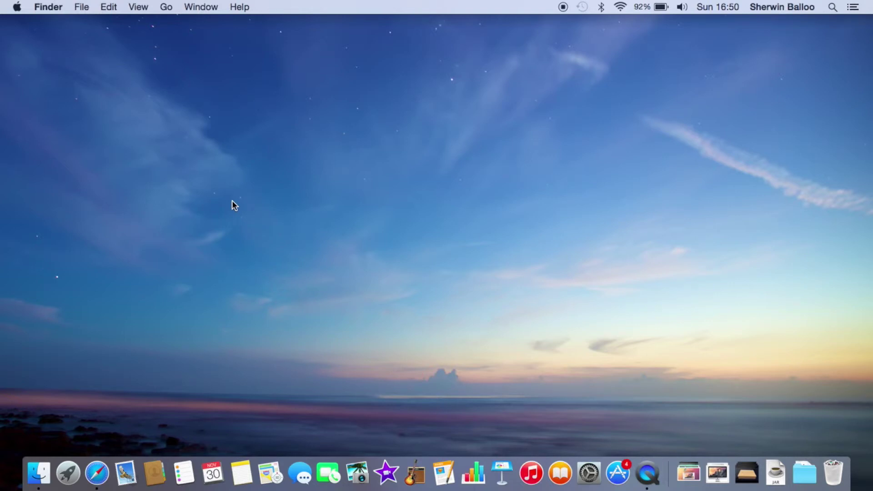
# View December 2014 in Calendar by day, week, month and the 2014 year, then close it
pyautogui.click(217, 471)
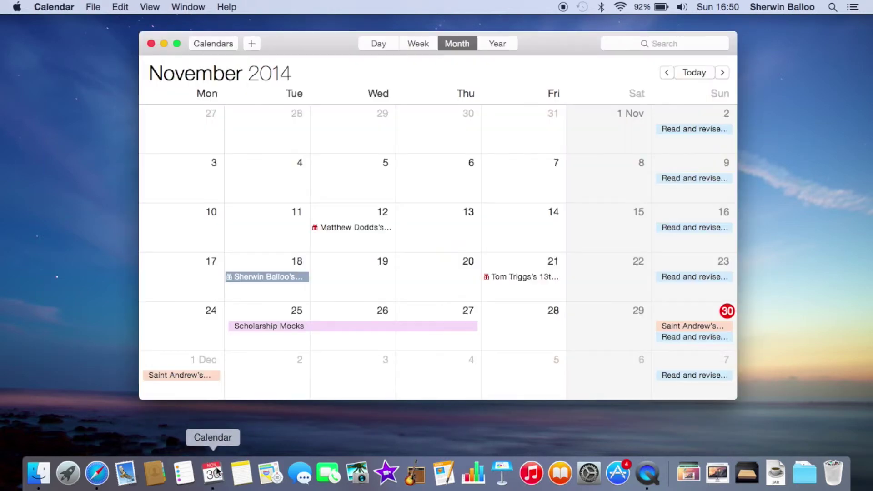
pyautogui.scroll(-10, 285, 357)
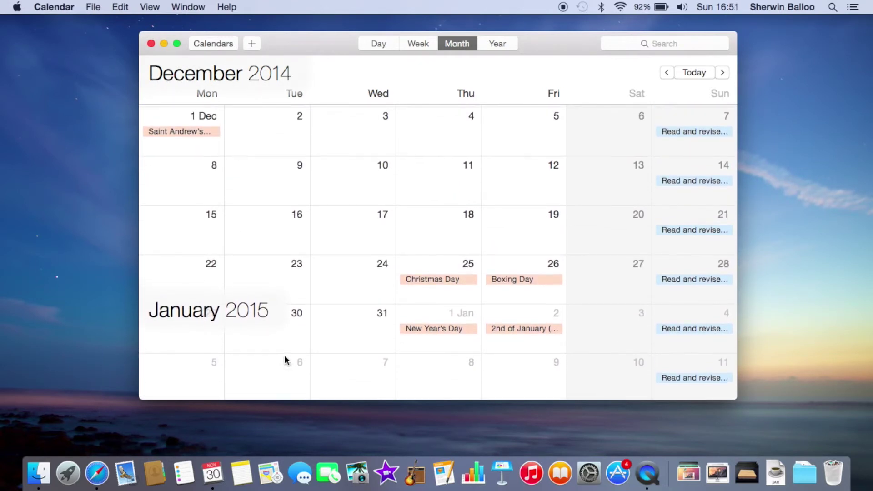
pyautogui.moveTo(531, 34); pyautogui.dragTo(529, 41)
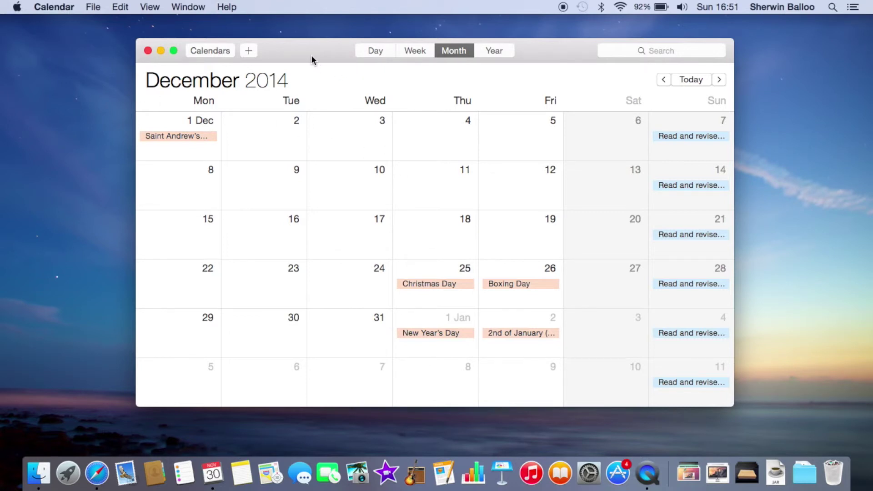
pyautogui.click(373, 53)
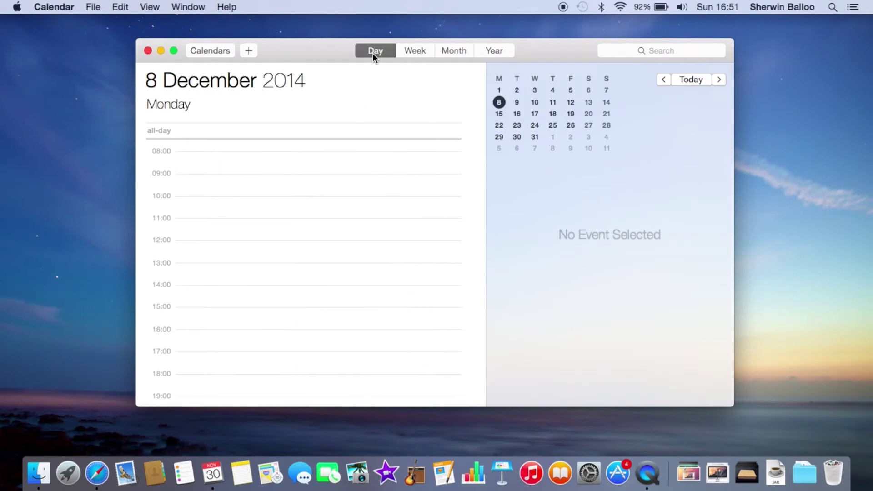
pyautogui.click(416, 51)
pyautogui.click(445, 51)
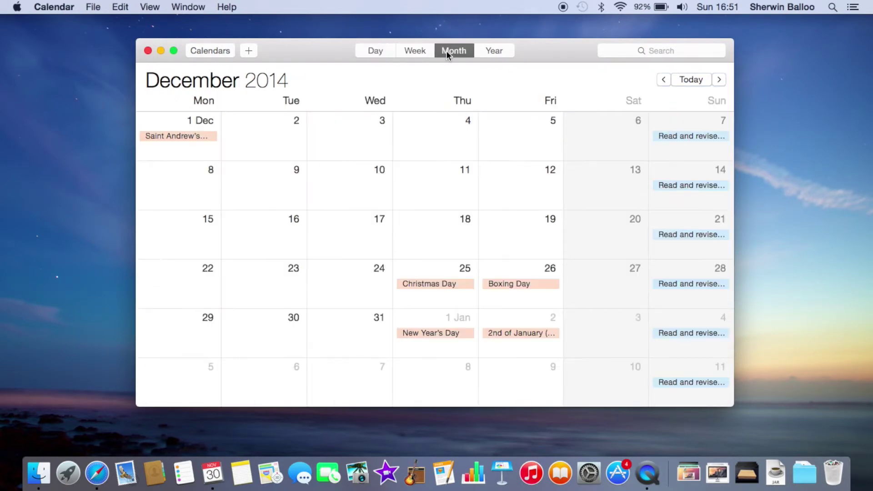
pyautogui.click(495, 51)
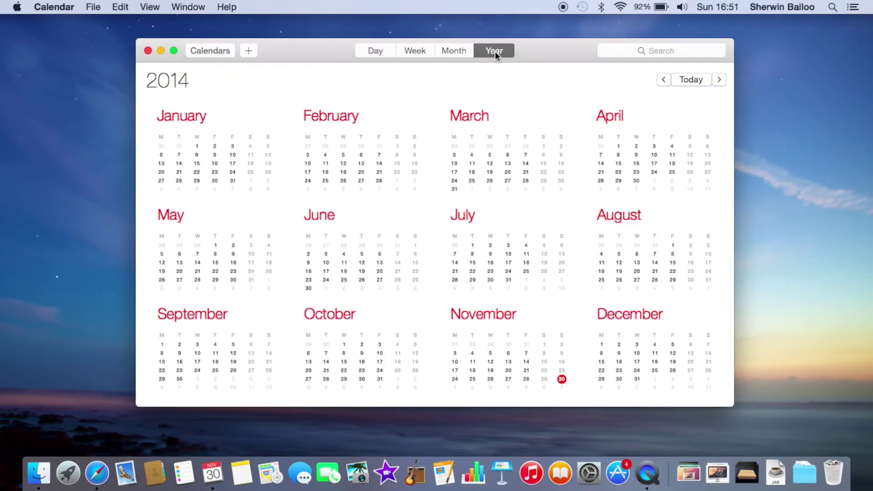
pyautogui.click(449, 53)
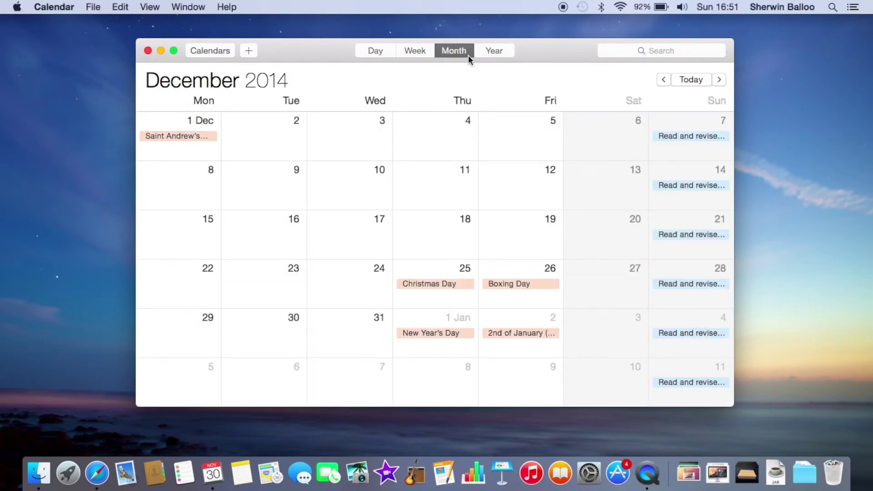
pyautogui.scroll(-5, 234, 128)
pyautogui.scroll(5, 235, 128)
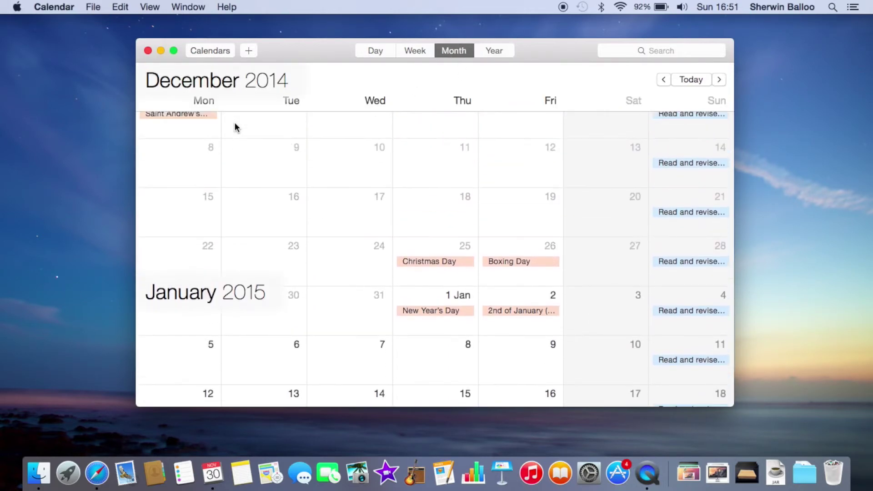
pyautogui.scroll(3, 235, 127)
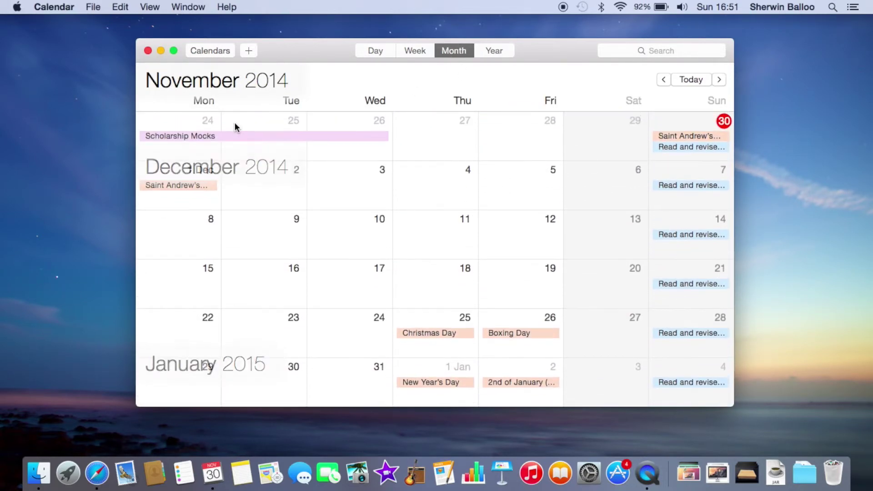
pyautogui.click(148, 51)
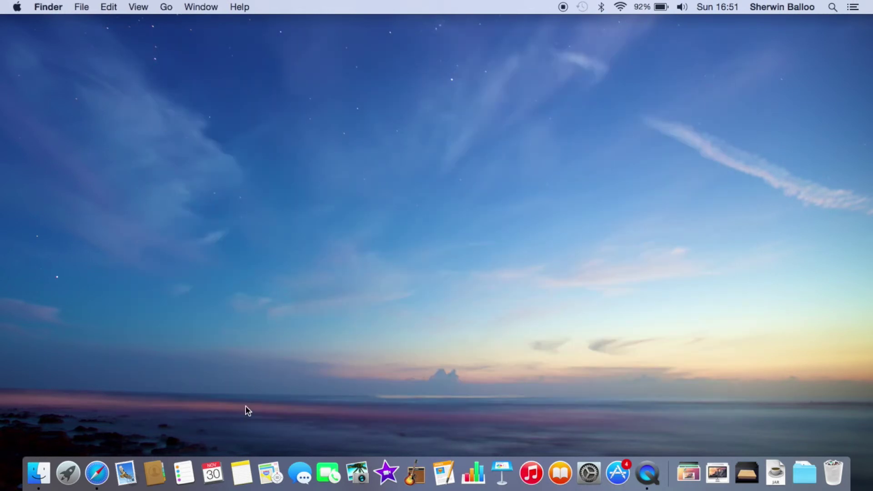
# Launch Maps from the Dock and zoom the map in and out
pyautogui.click(243, 475)
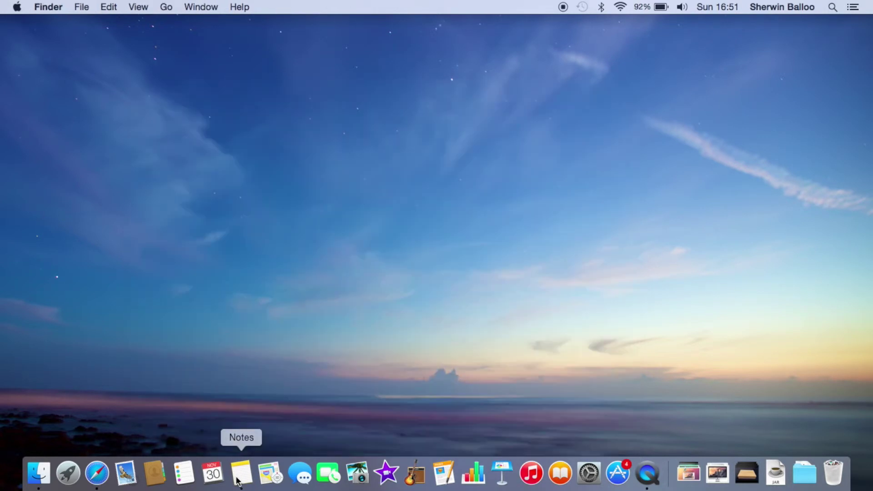
pyautogui.click(265, 485)
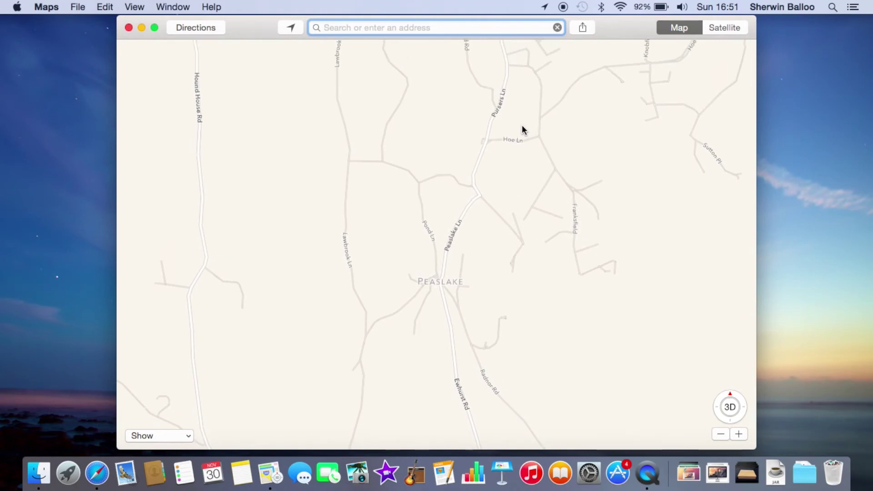
pyautogui.scroll(-3, 522, 124)
pyautogui.scroll(3, 522, 124)
pyautogui.scroll(3, 586, 128)
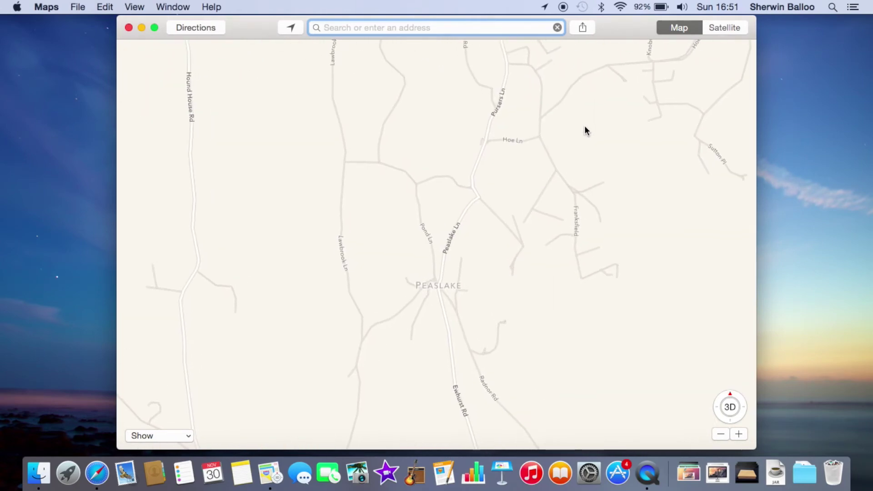
pyautogui.scroll(-3, 586, 129)
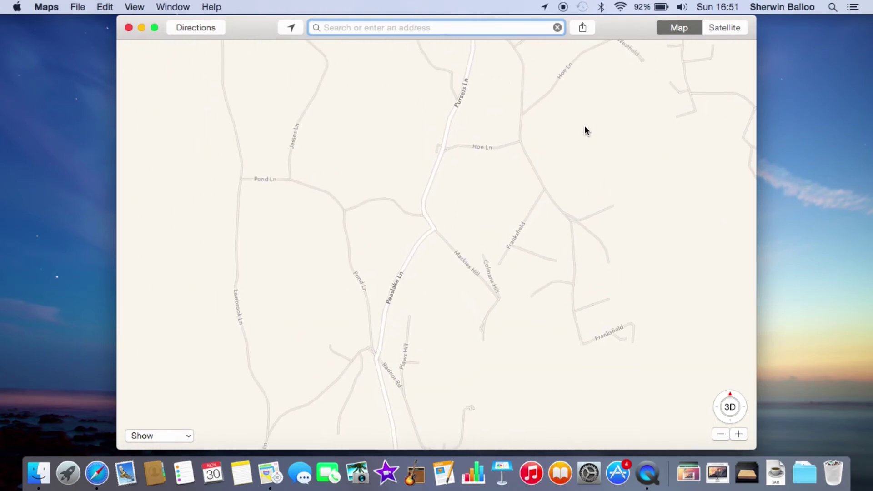
# Make the map full screen and pan it to Shalford Park and The Chantries near Guildford
pyautogui.click(154, 29)
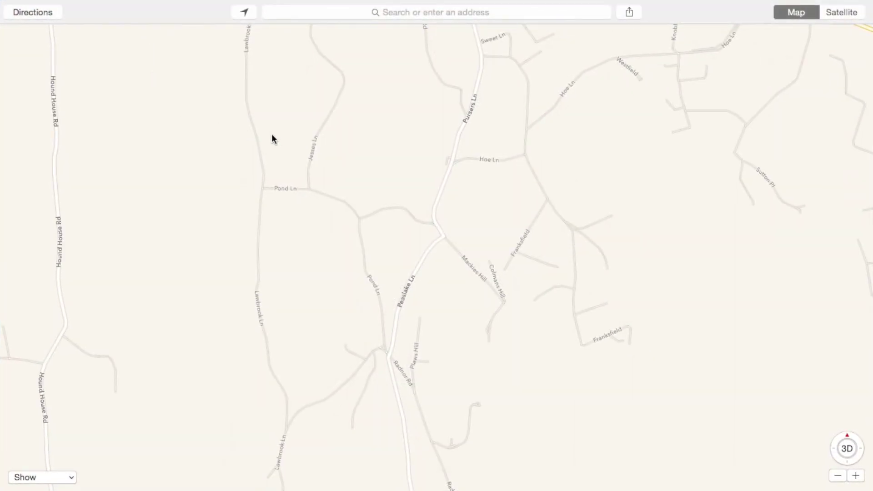
pyautogui.moveTo(272, 136); pyautogui.dragTo(208, 490)
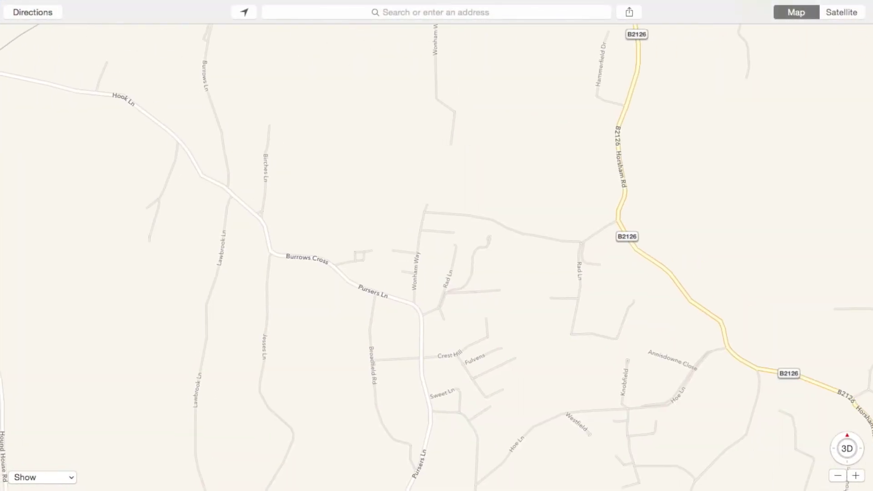
pyautogui.hscroll(-15, 436, 255)
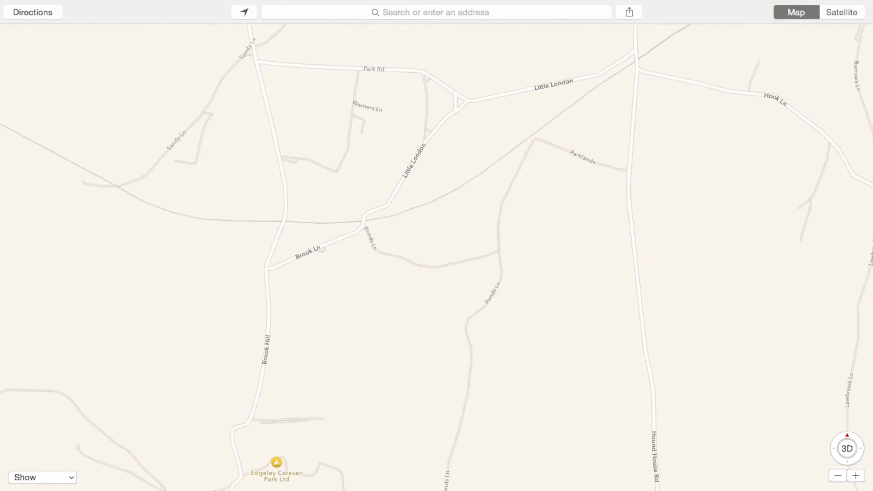
pyautogui.hscroll(-10, 437, 255)
pyautogui.hscroll(-20, 437, 255)
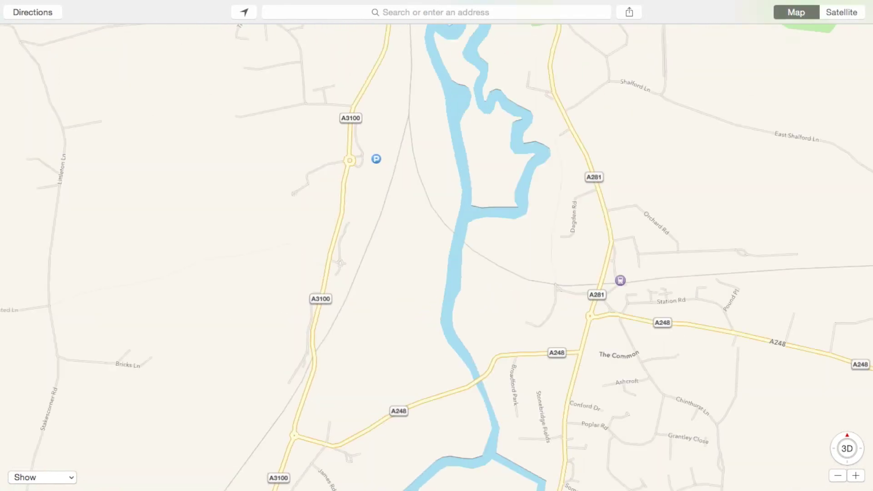
pyautogui.hscroll(4, 437, 254)
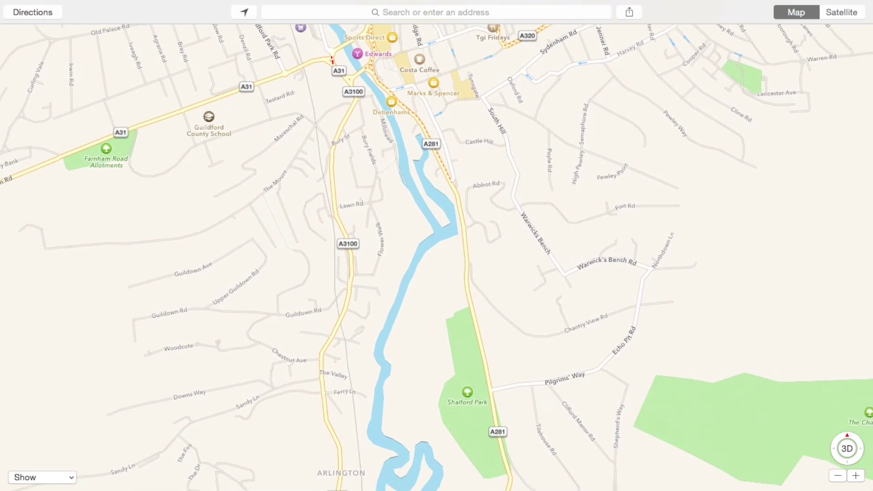
pyautogui.hscroll(4, 436, 255)
pyautogui.scroll(-2, 436, 255)
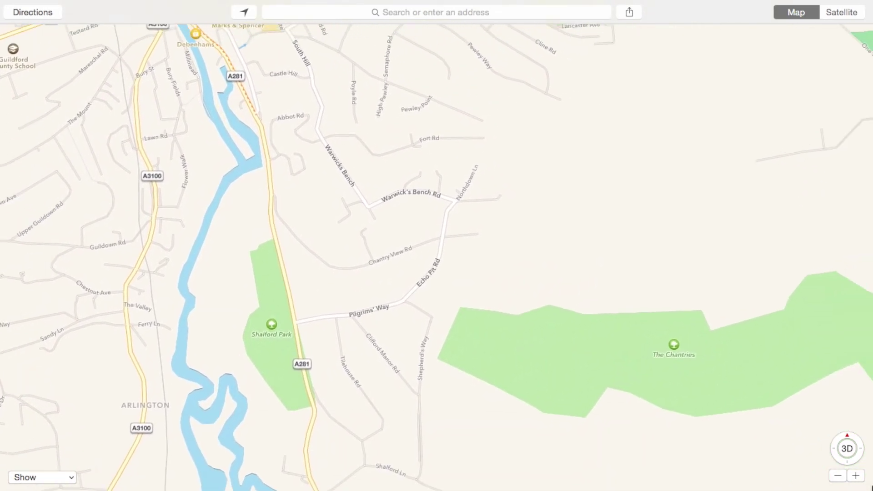
pyautogui.scroll(1, 437, 254)
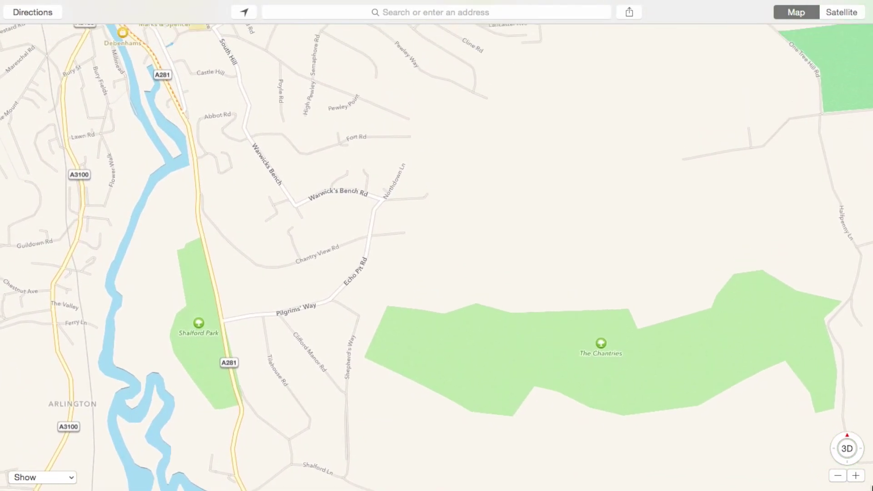
pyautogui.scroll(2, 437, 255)
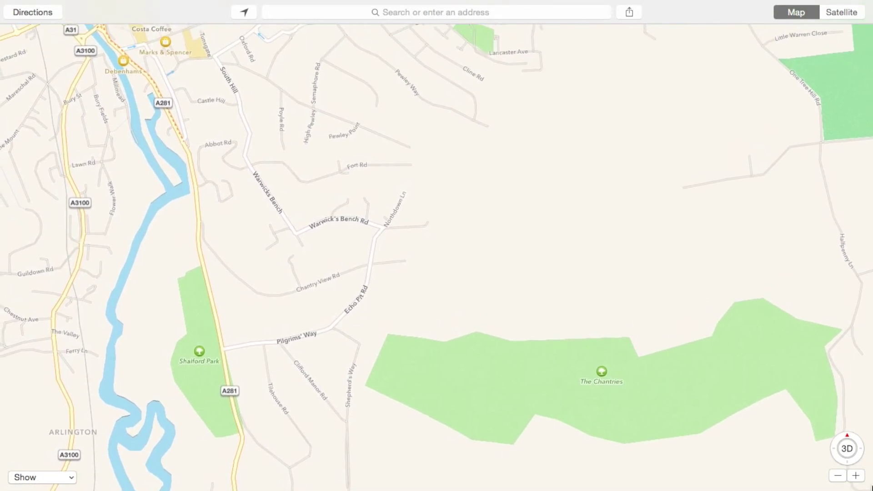
pyautogui.scroll(-3, 436, 256)
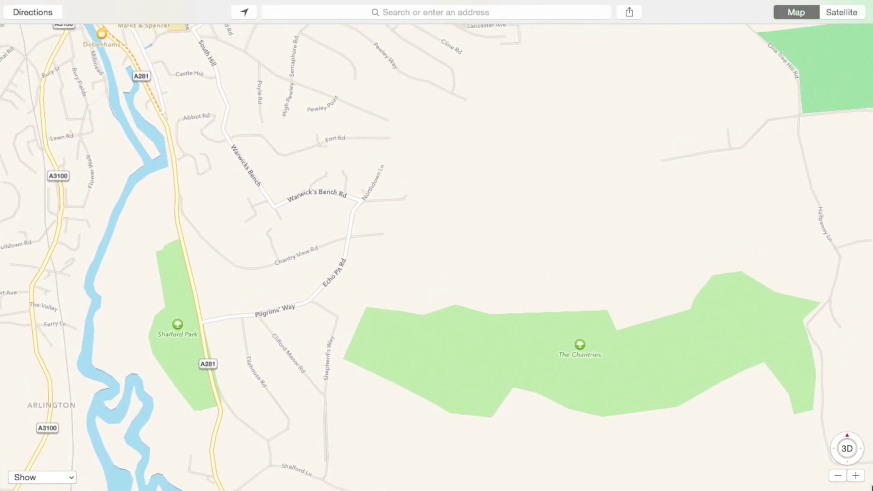
pyautogui.scroll(-3, 436, 257)
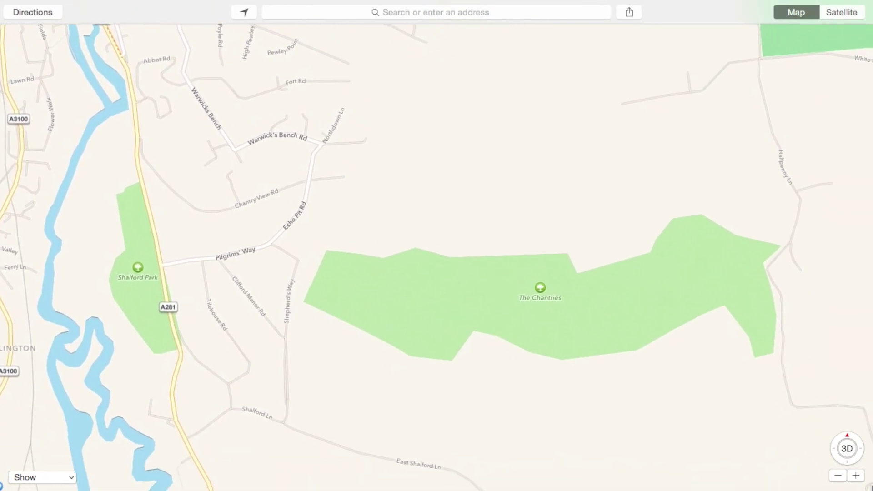
pyautogui.hscroll(2, 437, 257)
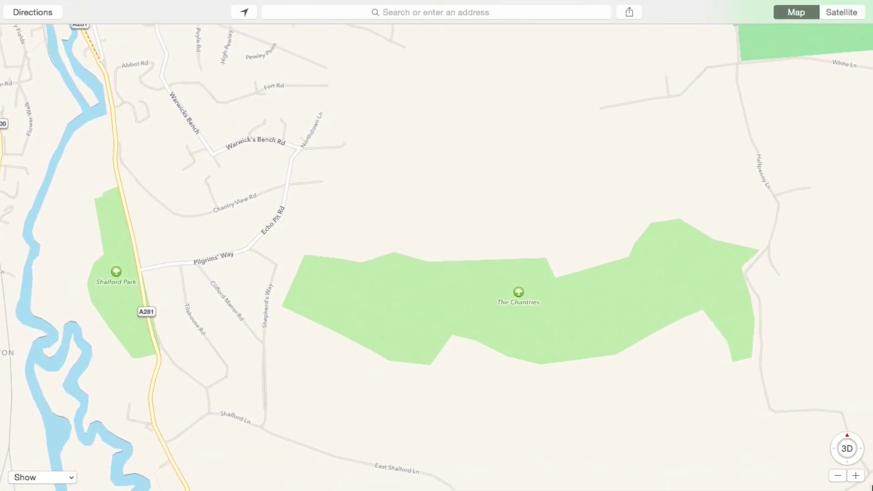
pyautogui.scroll(5, 436, 257)
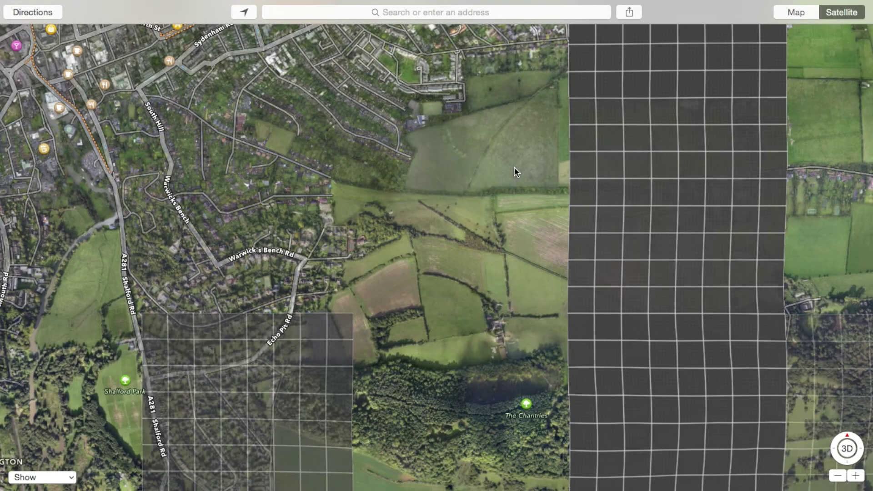
# Pan to the woodland east of The Chantries, exit full screen, and close and quit Maps
pyautogui.moveTo(514, 172); pyautogui.dragTo(124, 70)
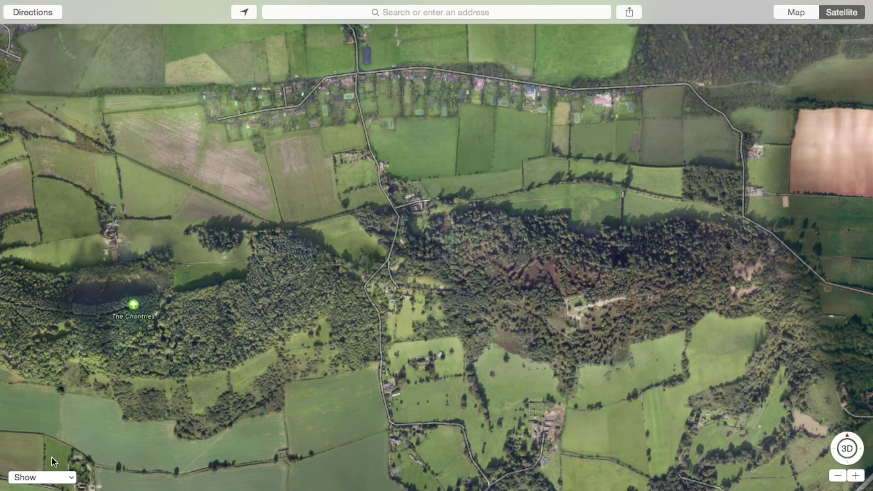
pyautogui.press('ctrl+super+f')
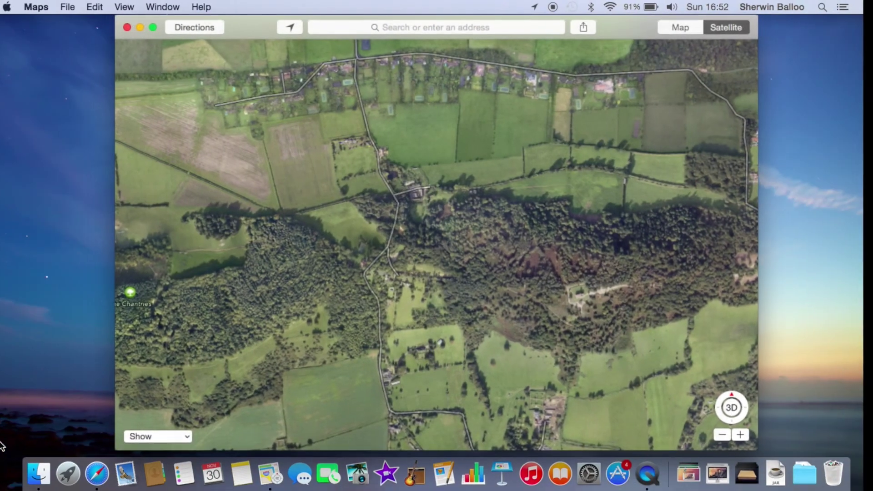
pyautogui.click(129, 28)
pyautogui.press('super+q')
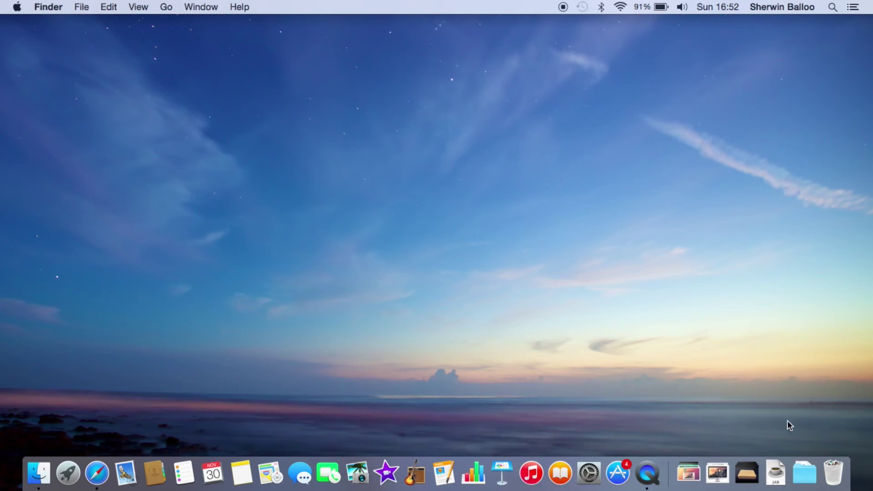
# Glance through the TechOS stack from the Dock, then dismiss it back to the empty desktop
pyautogui.click(689, 474)
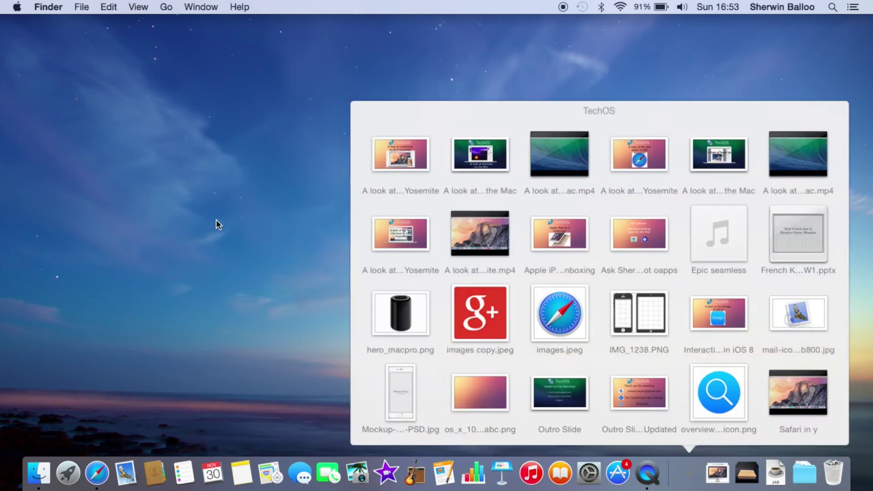
pyautogui.click(216, 223)
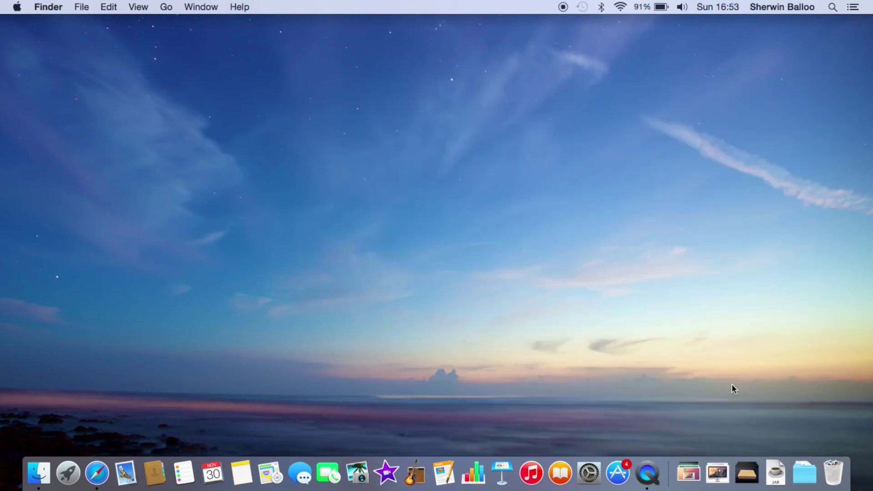